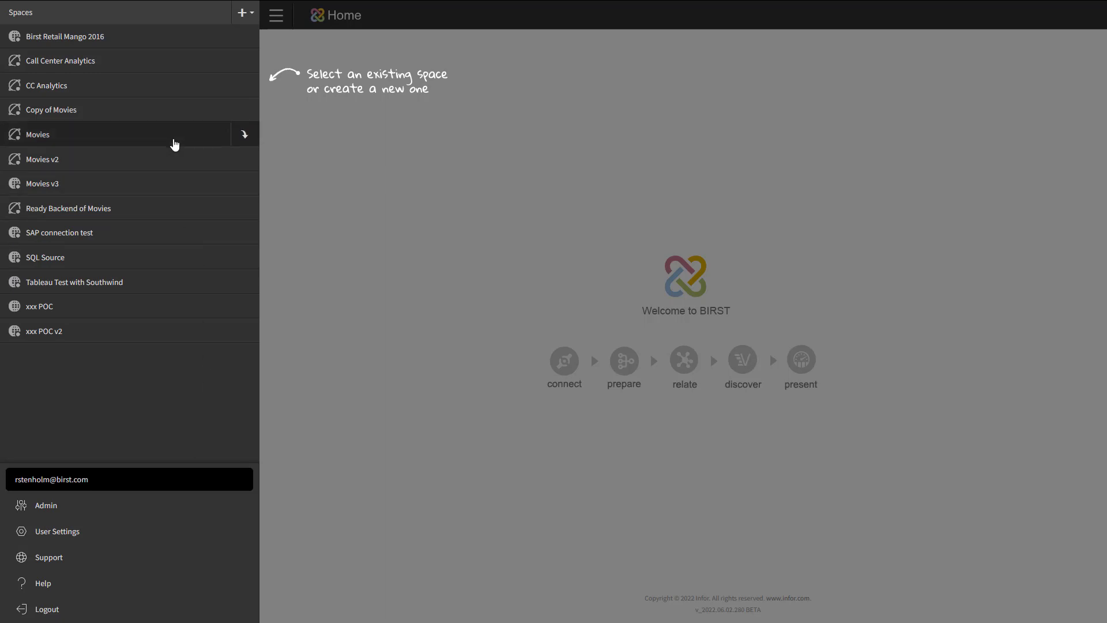
Open the Movies space and its Movie Analytics dashboard from Dashboards
left_click(173, 142)
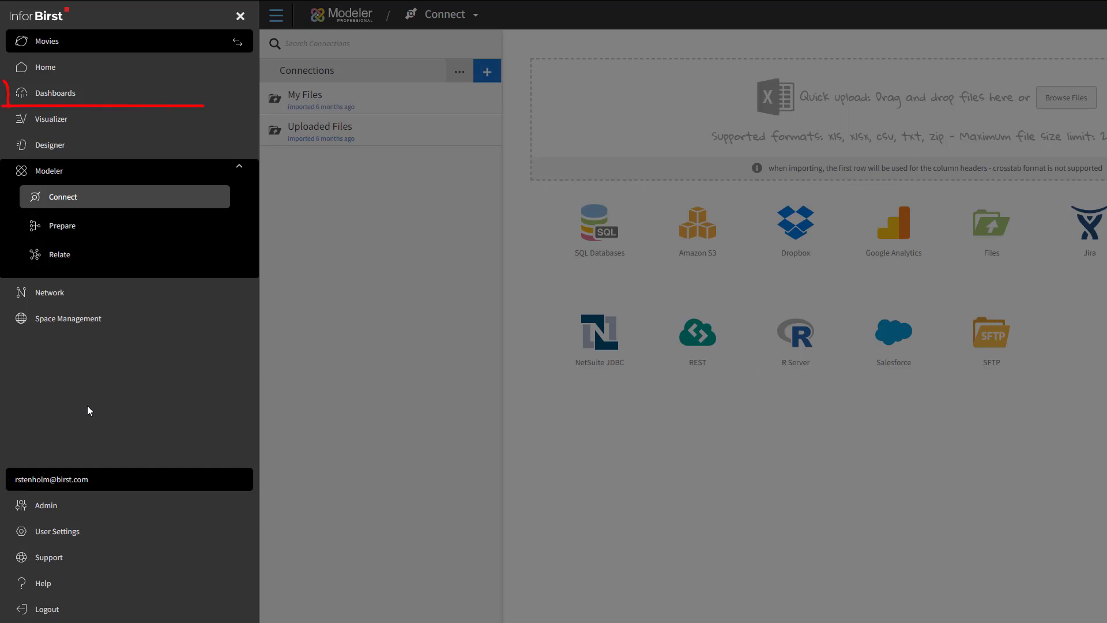
left_click(142, 105)
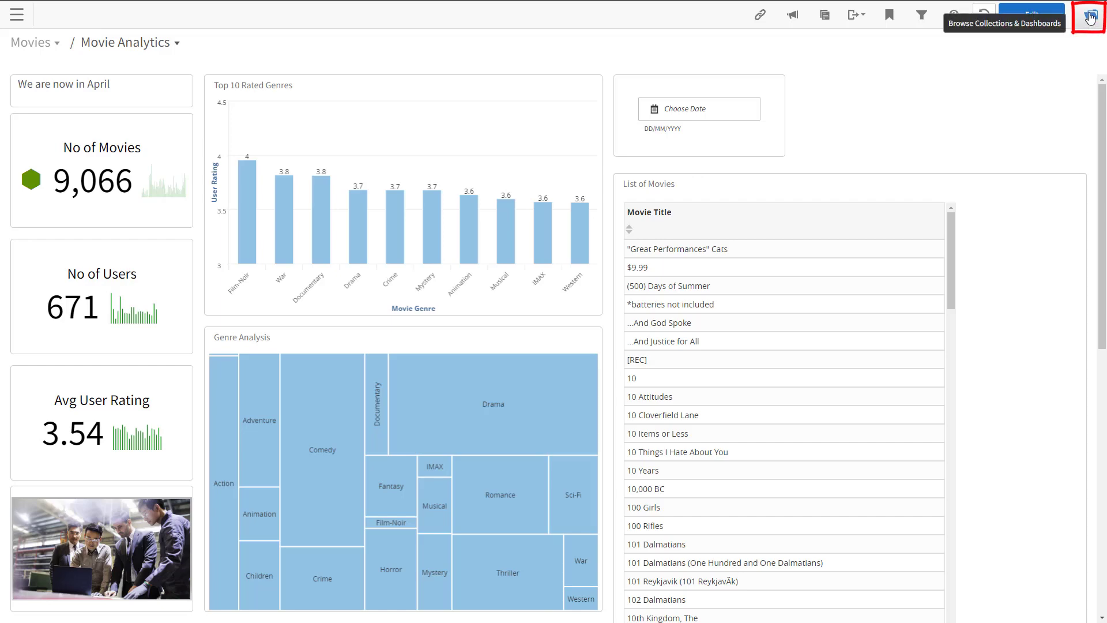
Browse the collections panel and reposition Movie Analytics within the Movies collection
left_click(1090, 18)
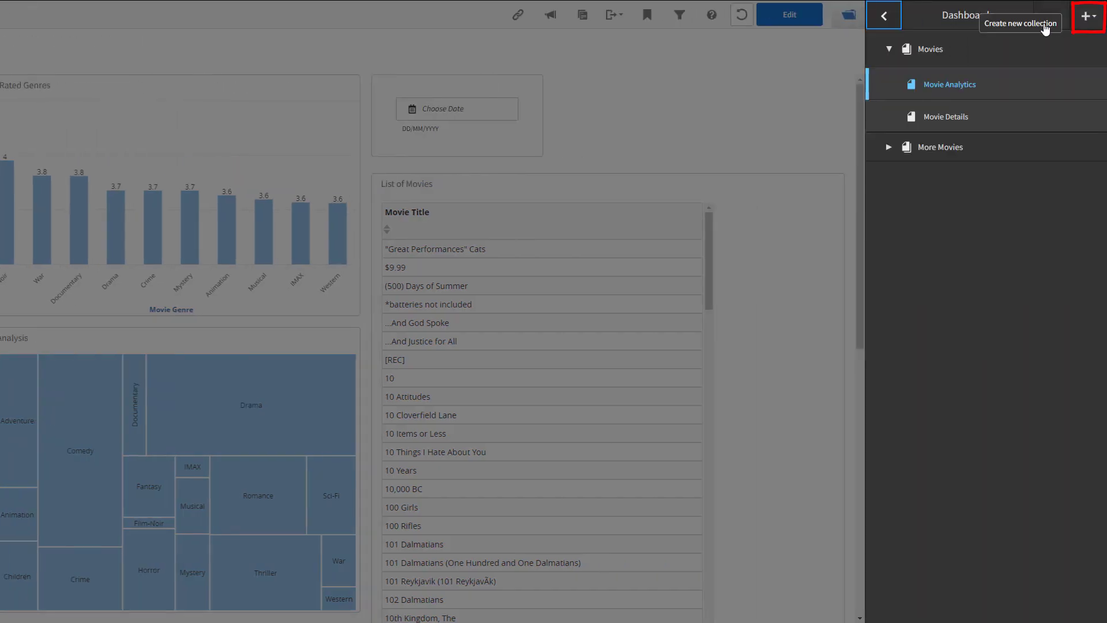
mouse_move(978, 50)
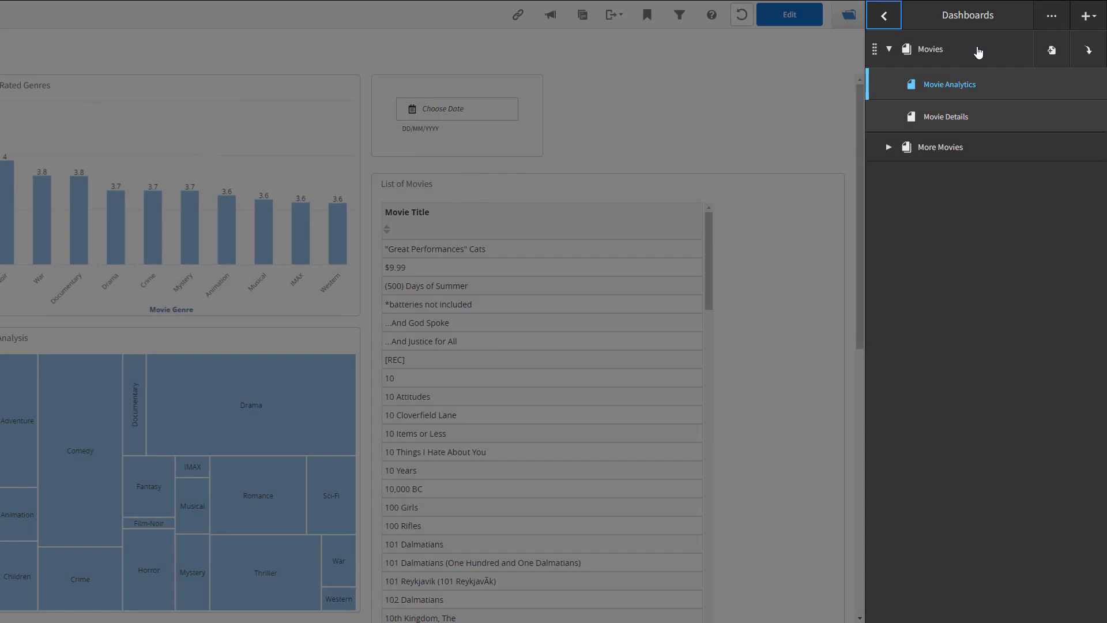
mouse_move(987, 113)
mouse_move(1052, 52)
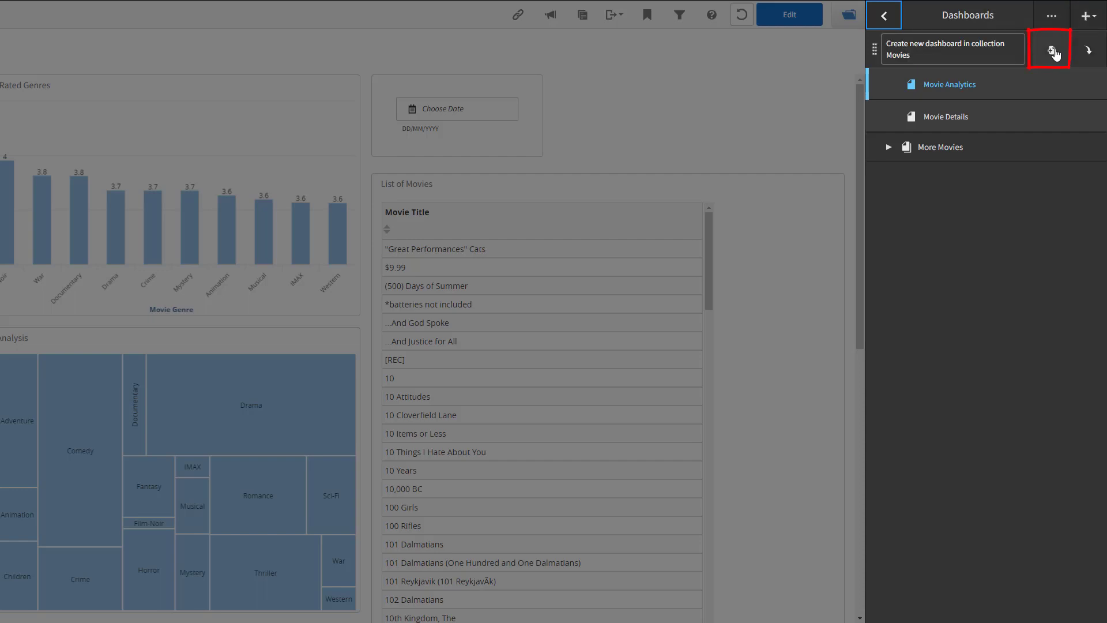
mouse_move(1056, 86)
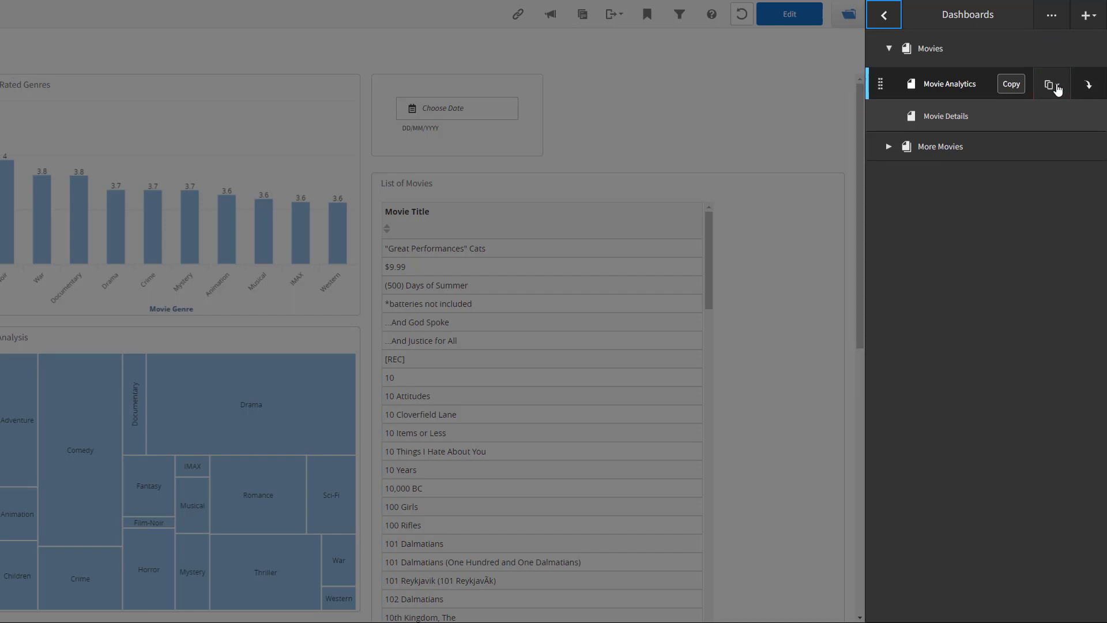
mouse_move(880, 85)
left_mouse_down()
mouse_move(868, 115)
mouse_move(876, 84)
left_mouse_up()
Show the row actions for the Movies collection and Movie Analytics, then open Sales > Open Customer Order Book
left_click(1089, 50)
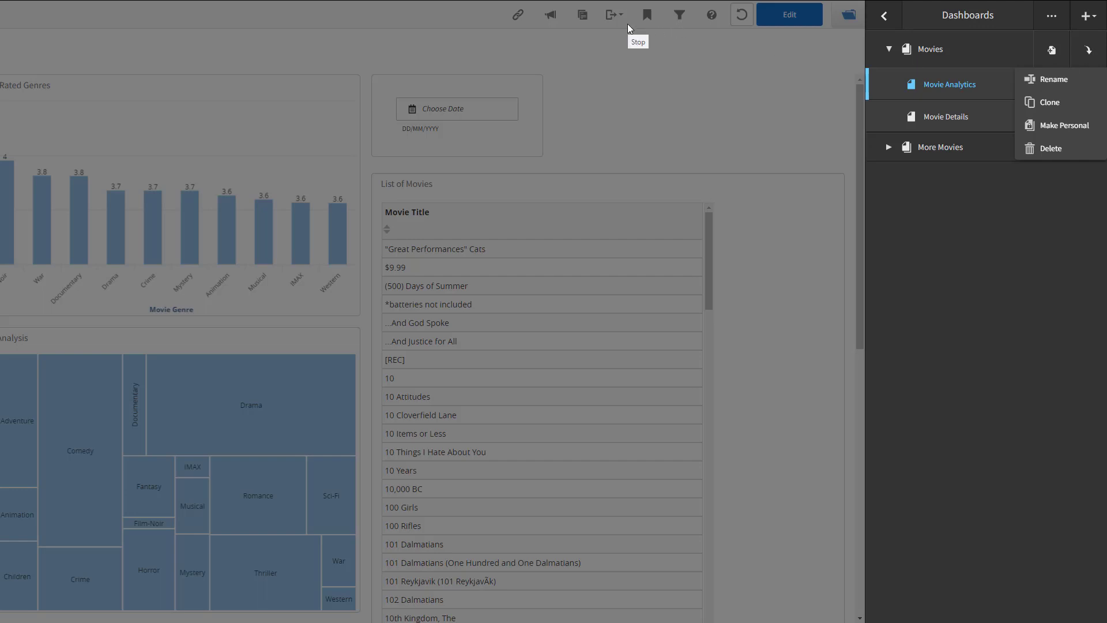
left_click(1088, 84)
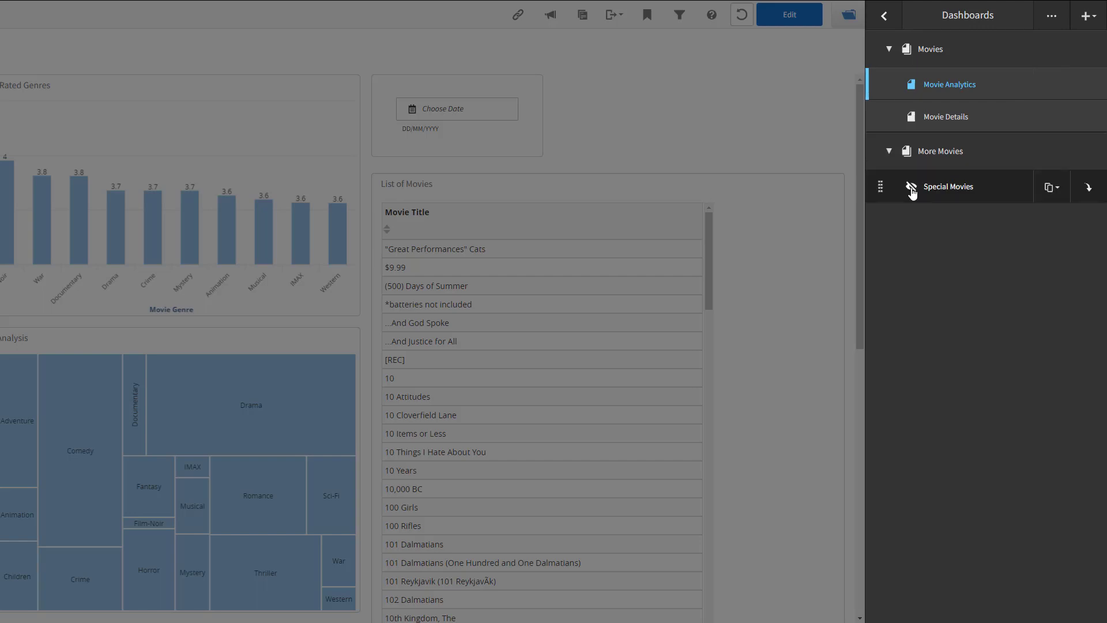
mouse_move(911, 192)
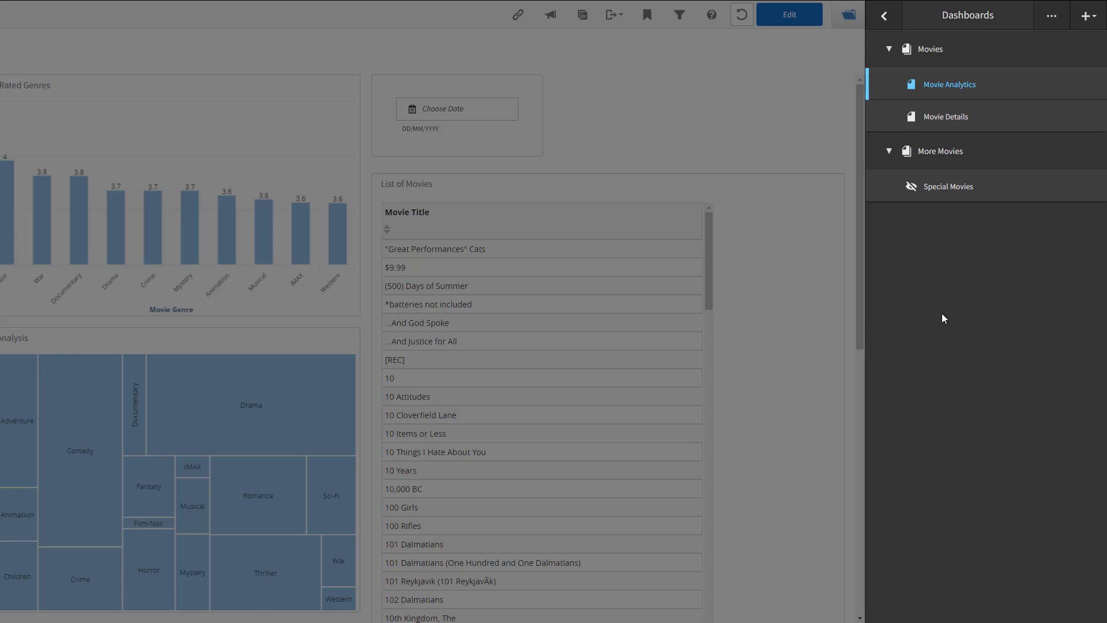
mouse_move(978, 83)
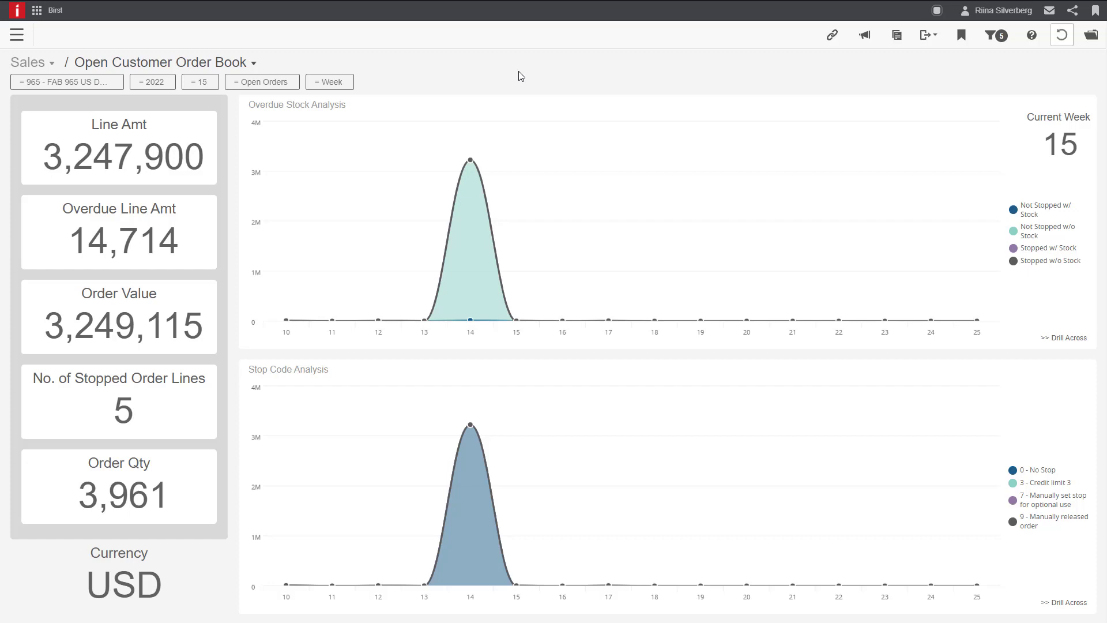
List the collections and the Sales collection's dashboards via the breadcrumb dropdowns
left_click(49, 64)
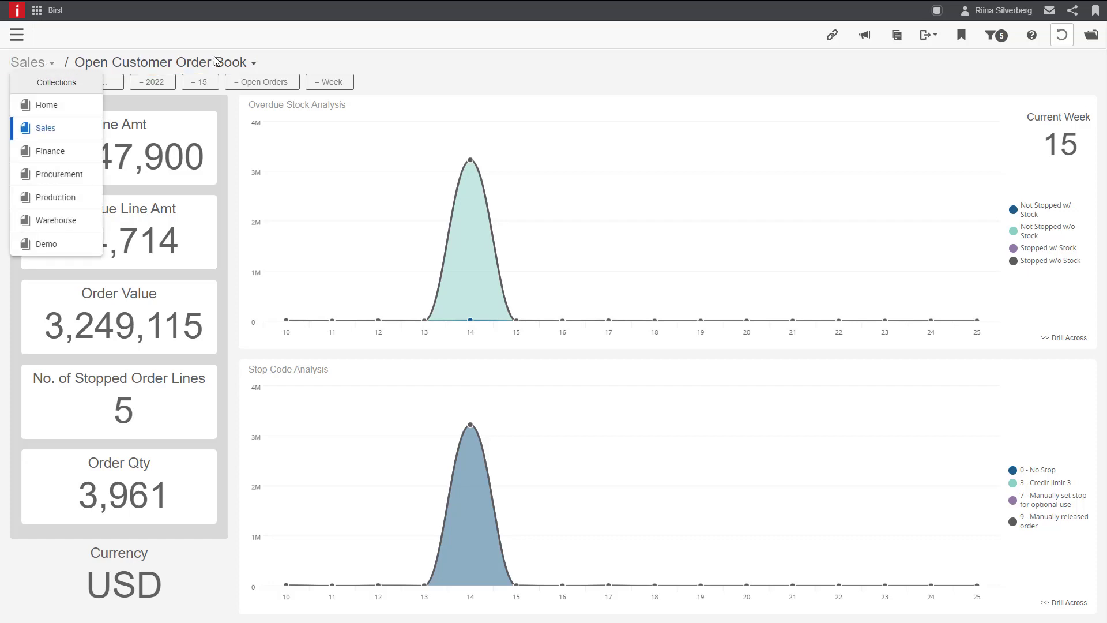
left_click(253, 66)
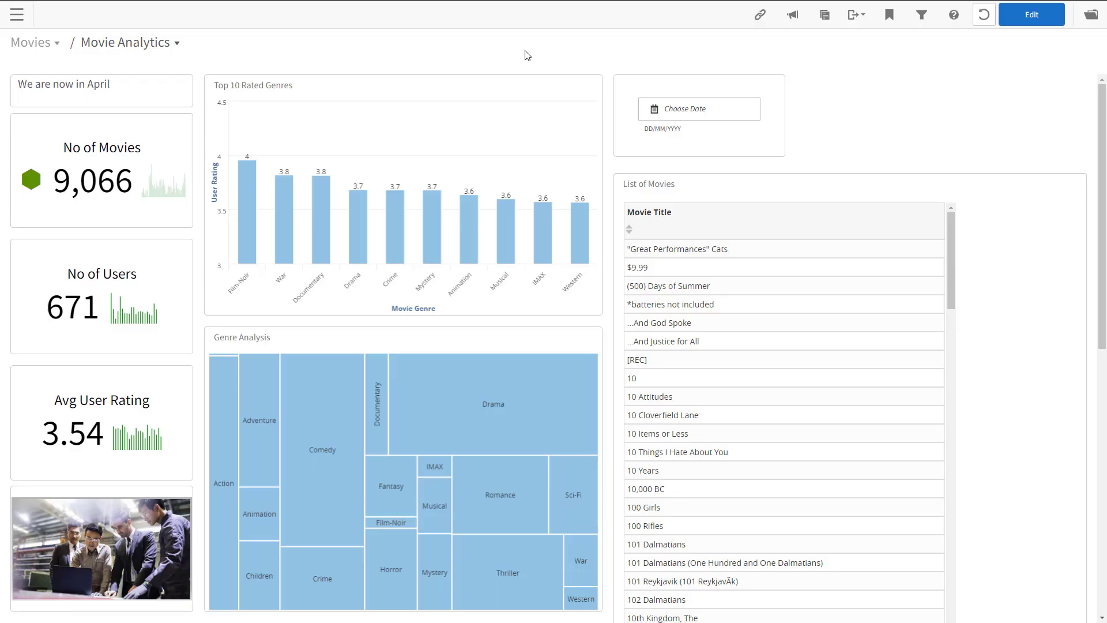
Switch to the Movie Details dashboard and show its filters
left_click(176, 44)
left_click(130, 109)
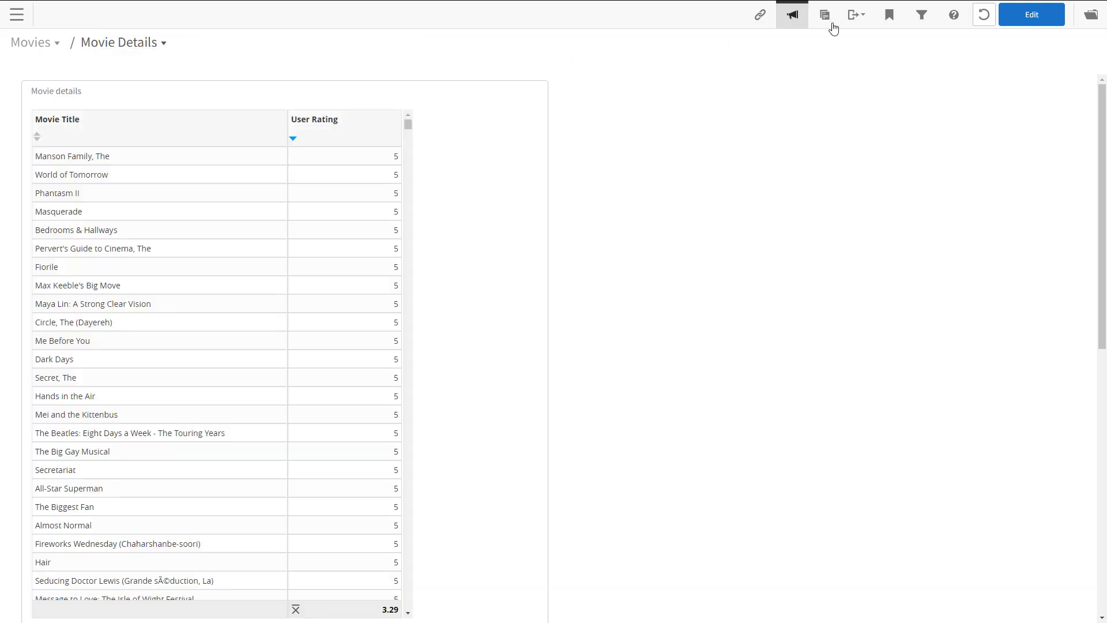
left_click(921, 15)
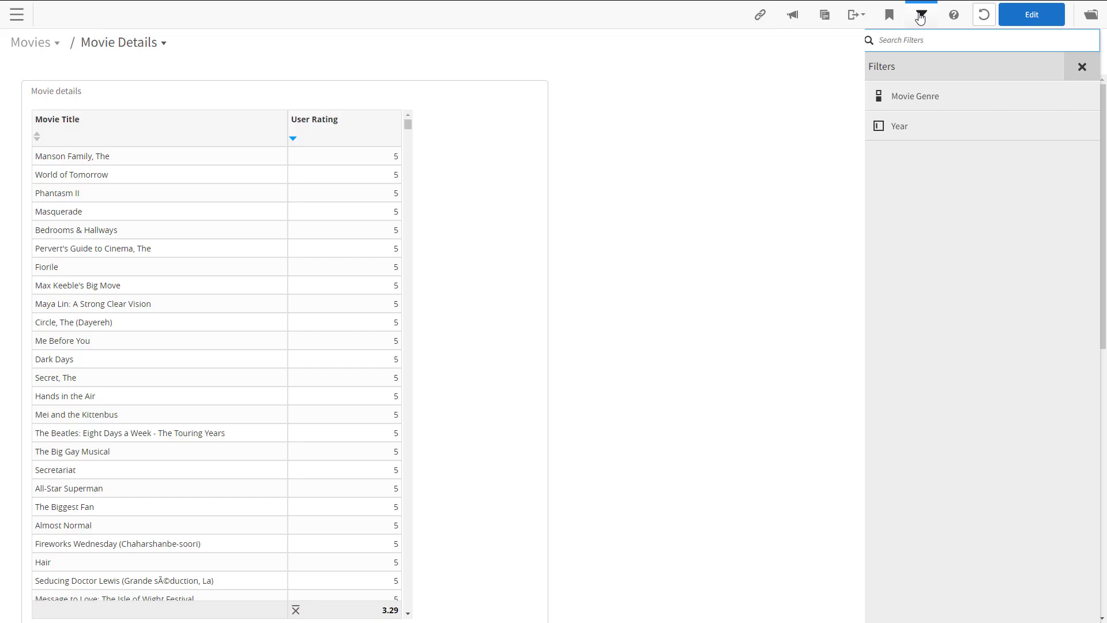
Return to Movie Analytics and put it into edit mode
left_click(139, 49)
left_click(144, 84)
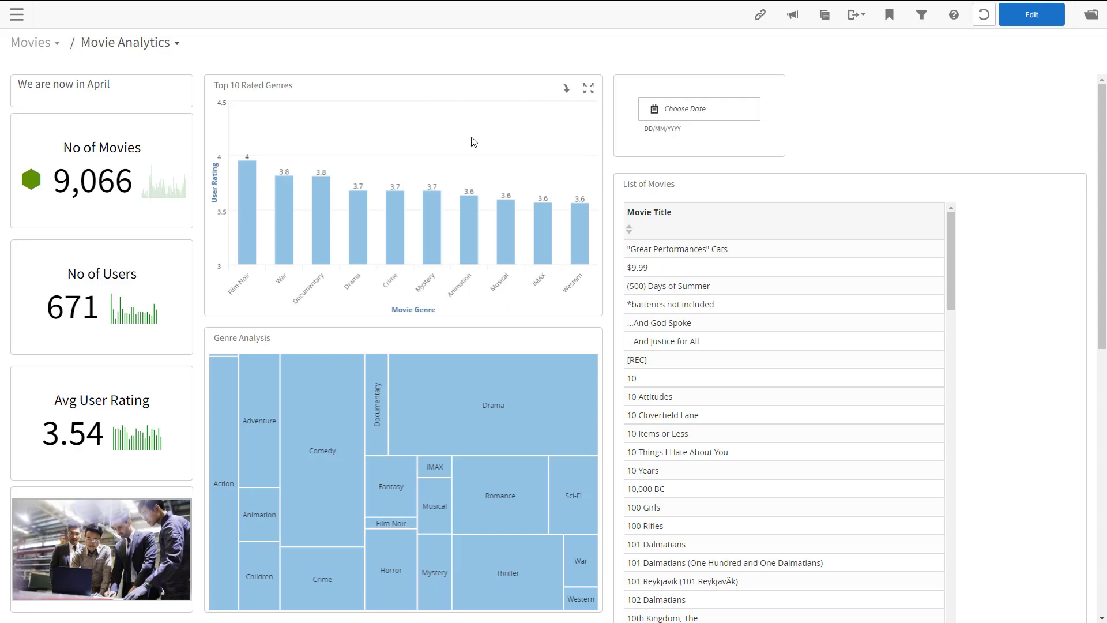
left_click(1031, 14)
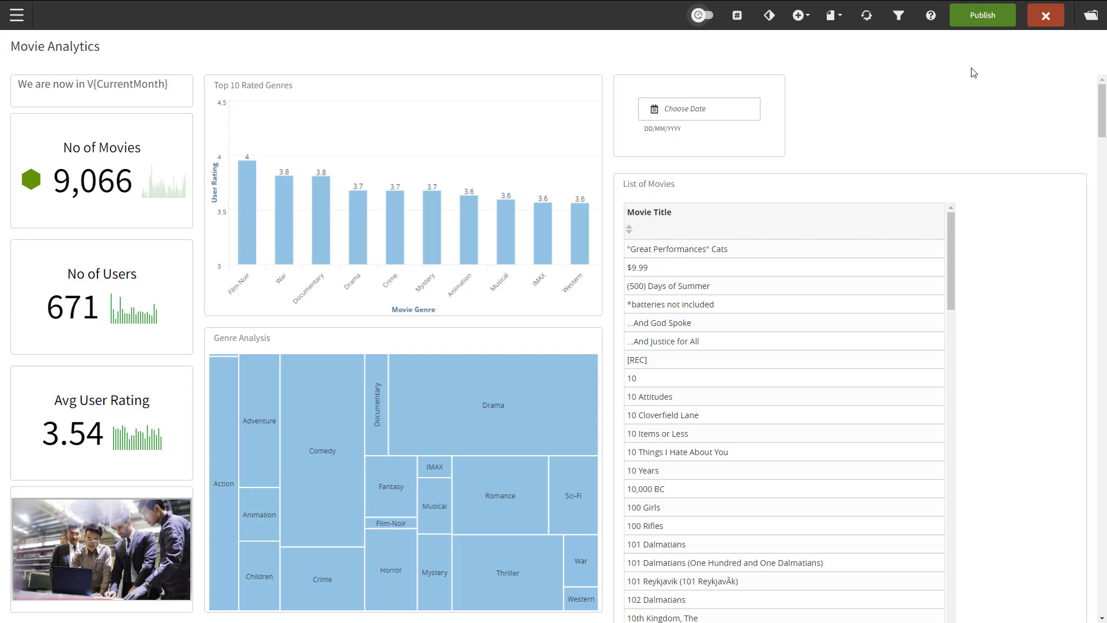
Add a drill-across from the Genre Analysis treemap targeting the Movie Details dashboard
left_click(408, 411)
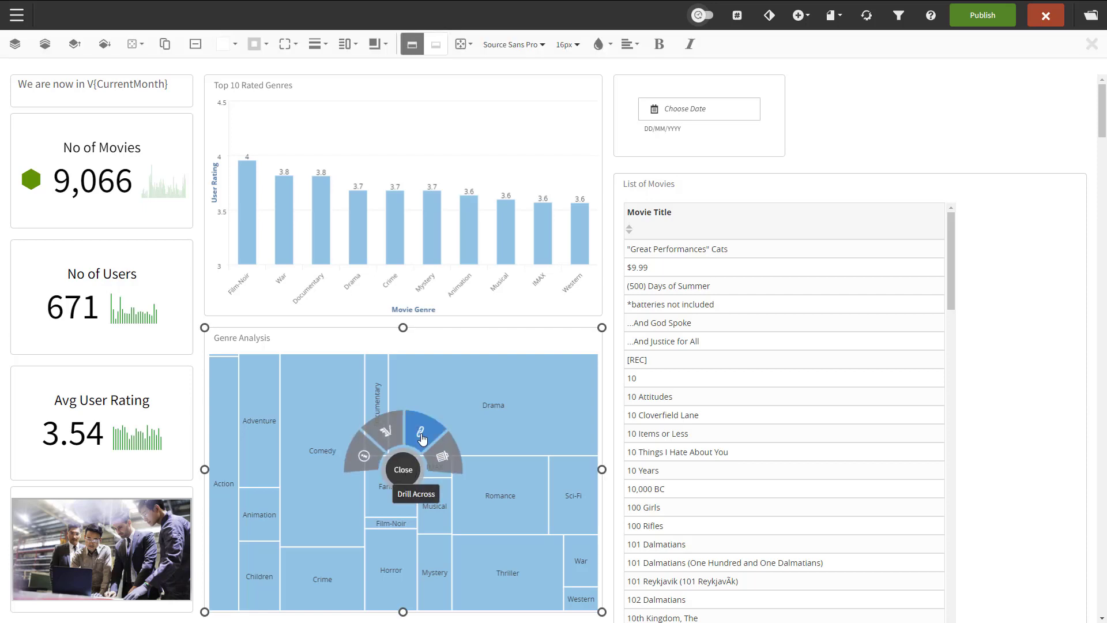
left_click(423, 440)
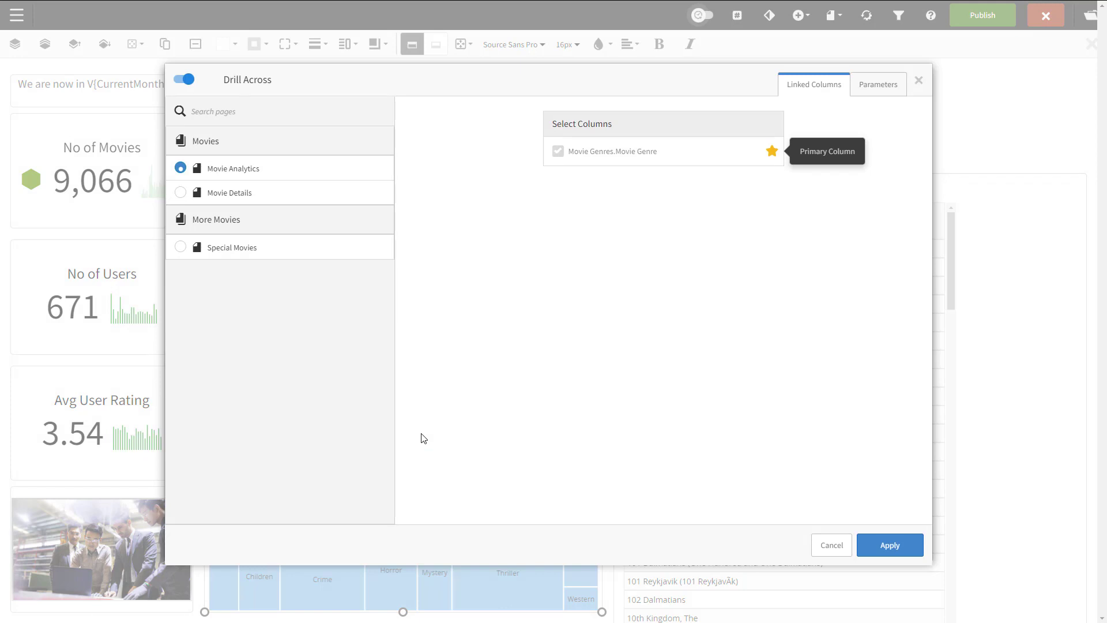
left_click(307, 200)
Apply and publish the drill-across, then test it by drilling from Adventure into Movie Details
left_click(864, 550)
left_click(981, 17)
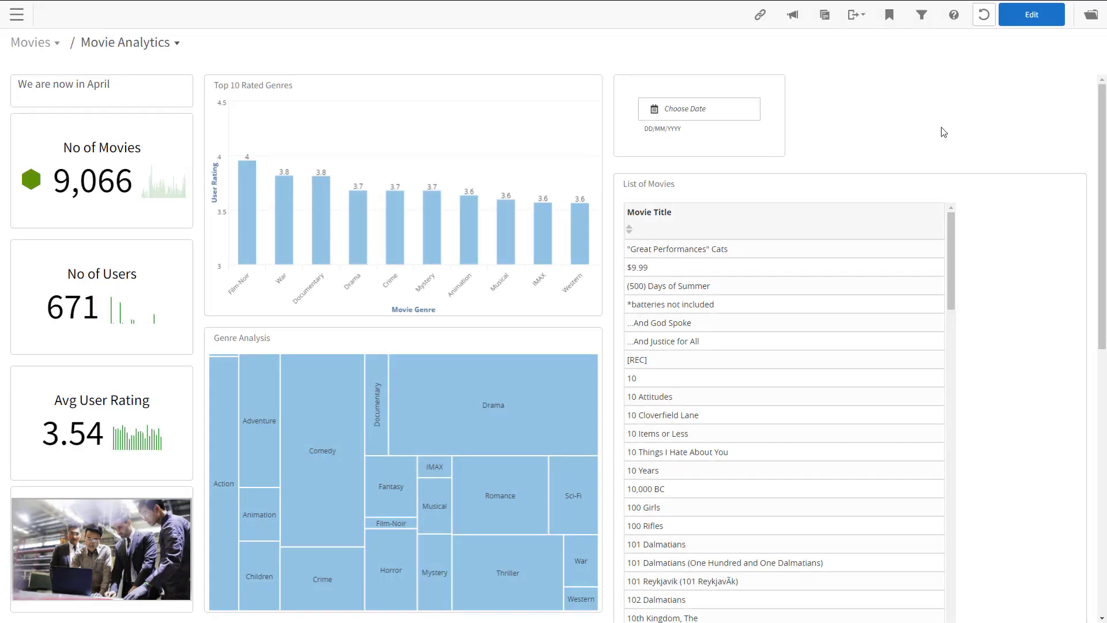
left_click(256, 428)
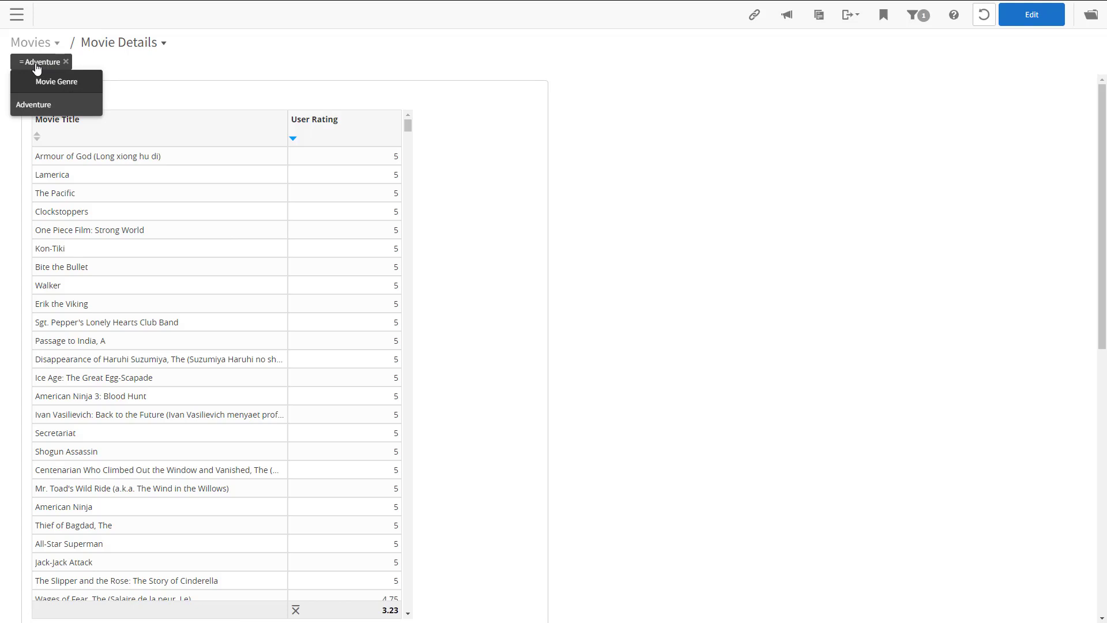
Clear the Adventure filter, go back to Movie Analytics, and edit it again
left_click(65, 62)
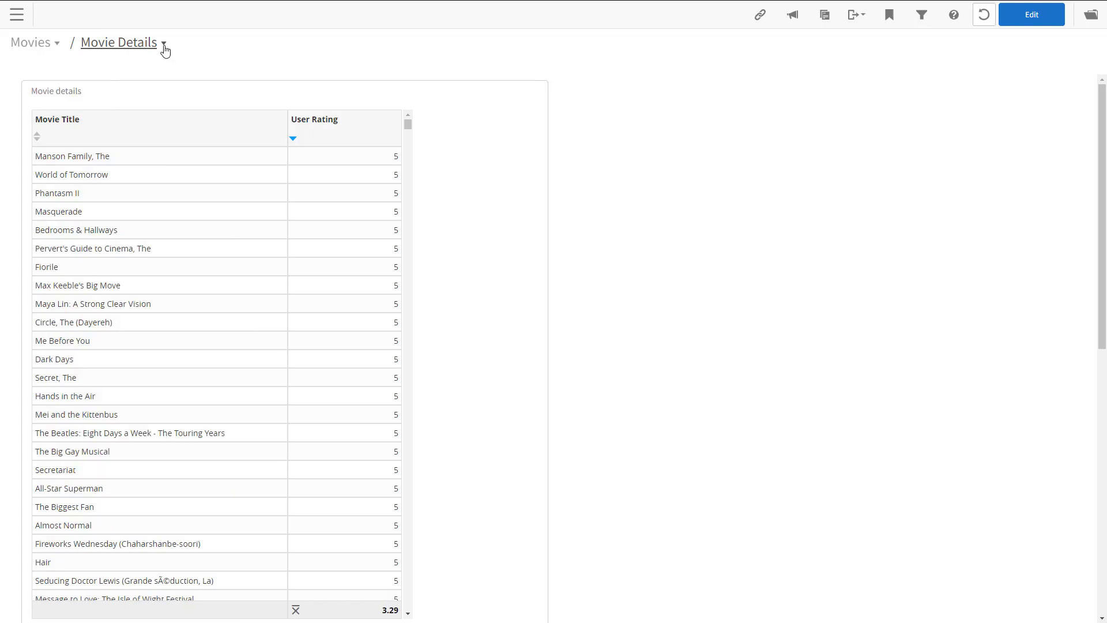
left_click(164, 46)
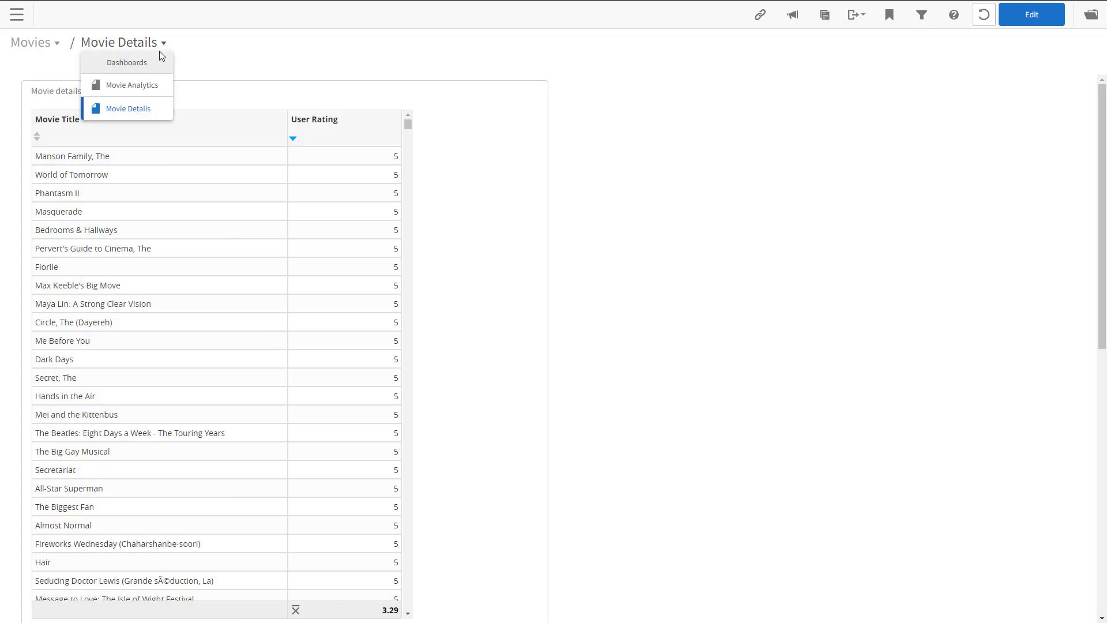
left_click(144, 84)
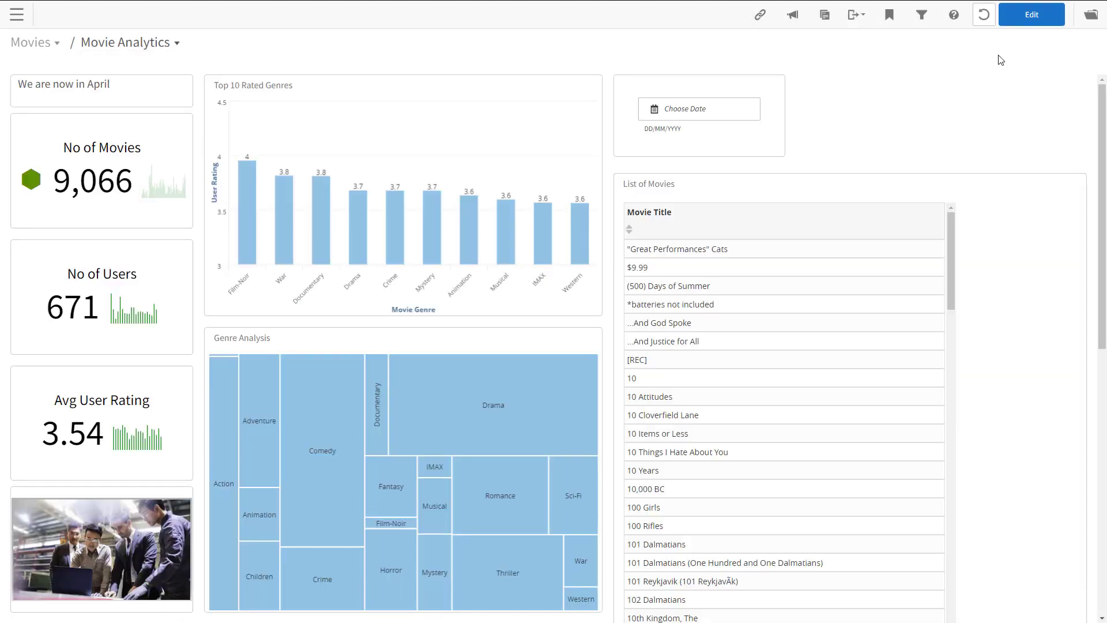
left_click(1032, 18)
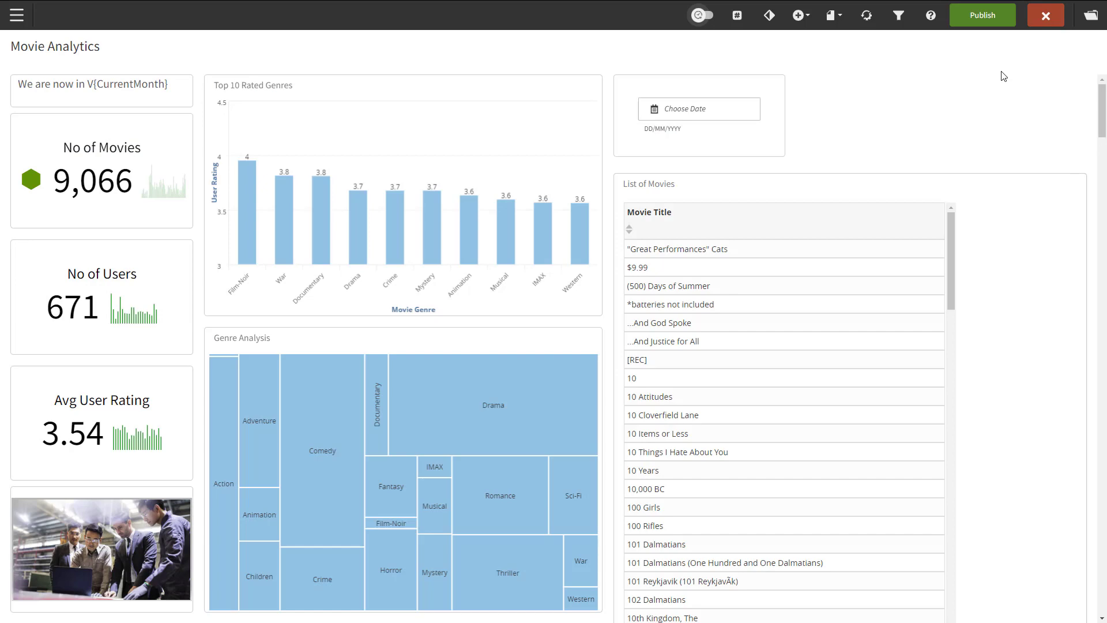
Open the Drill Across settings for the No of Movies KPI tile
left_click(106, 173)
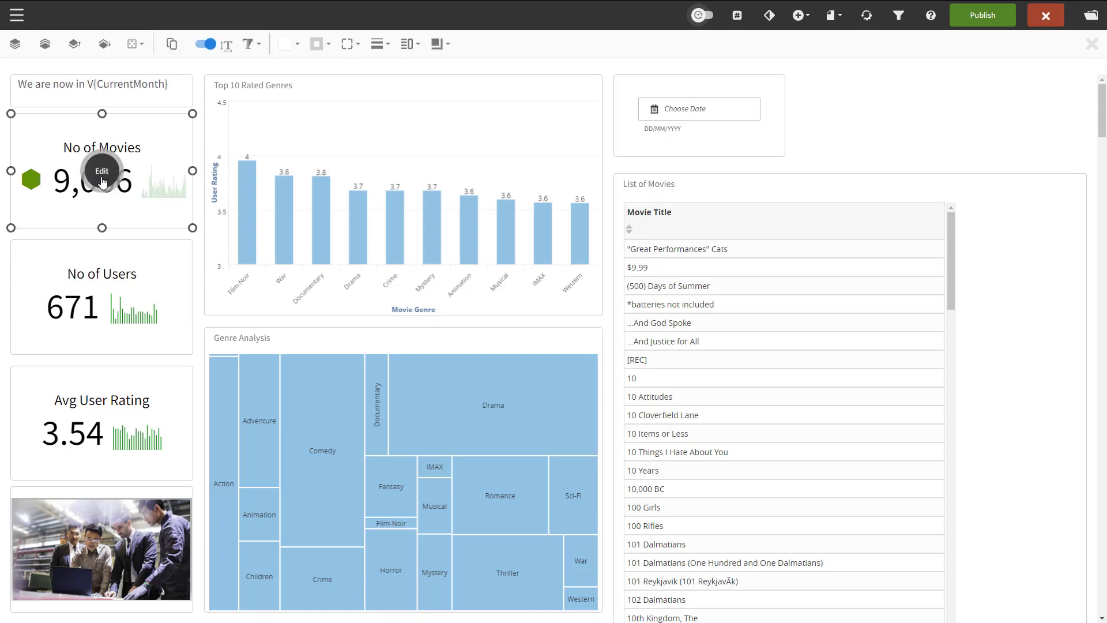
left_click(104, 178)
left_click(119, 137)
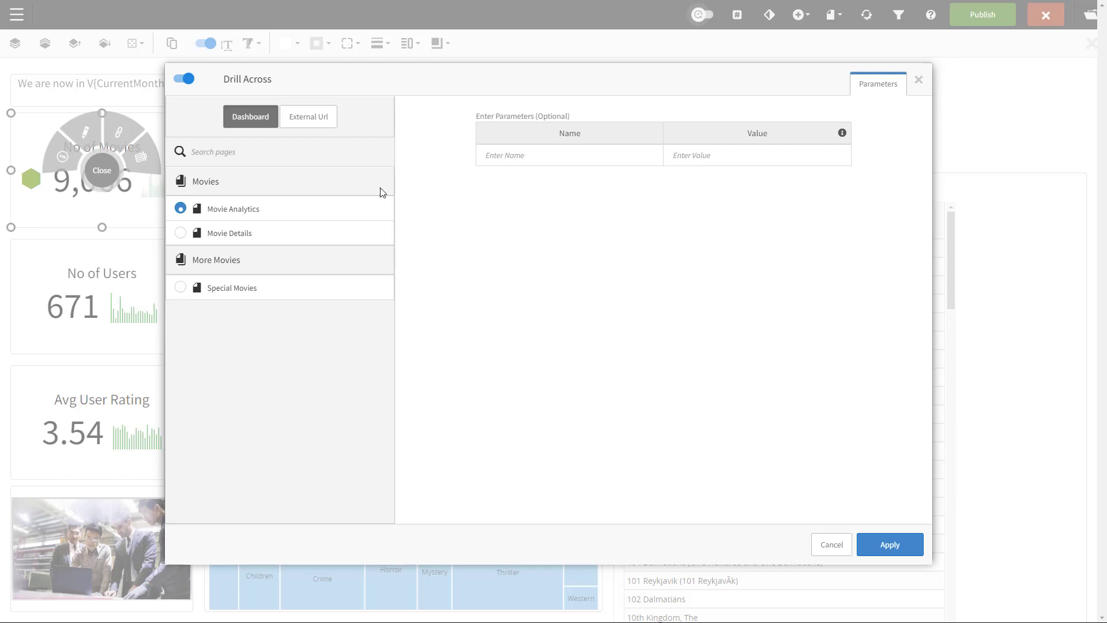
Point the drill-across to an External Url: Box Office Mojo search with GetPromptValue('Movies.Movie Title','Terminator')
left_click(311, 117)
left_click(275, 174)
type("'https://www.boxofficemojo.com/search/?q=' + GetPromptValue('Movies.Movie Title', 'Terminator')")
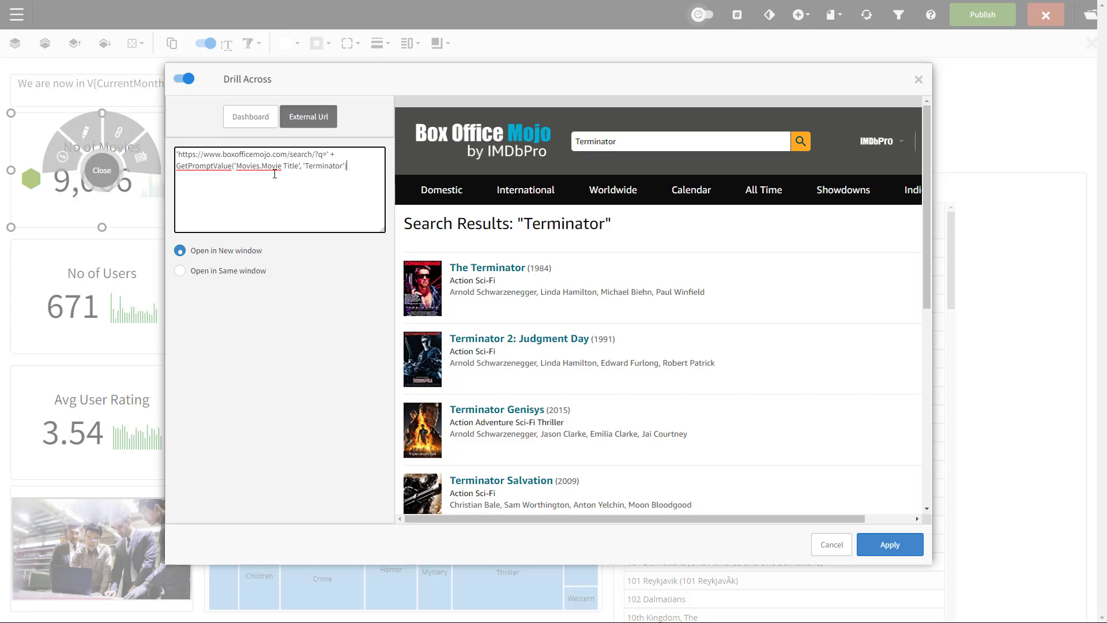
Apply and publish, then test the No of Movies link opening Box Office Mojo's Terminator results
left_click(879, 552)
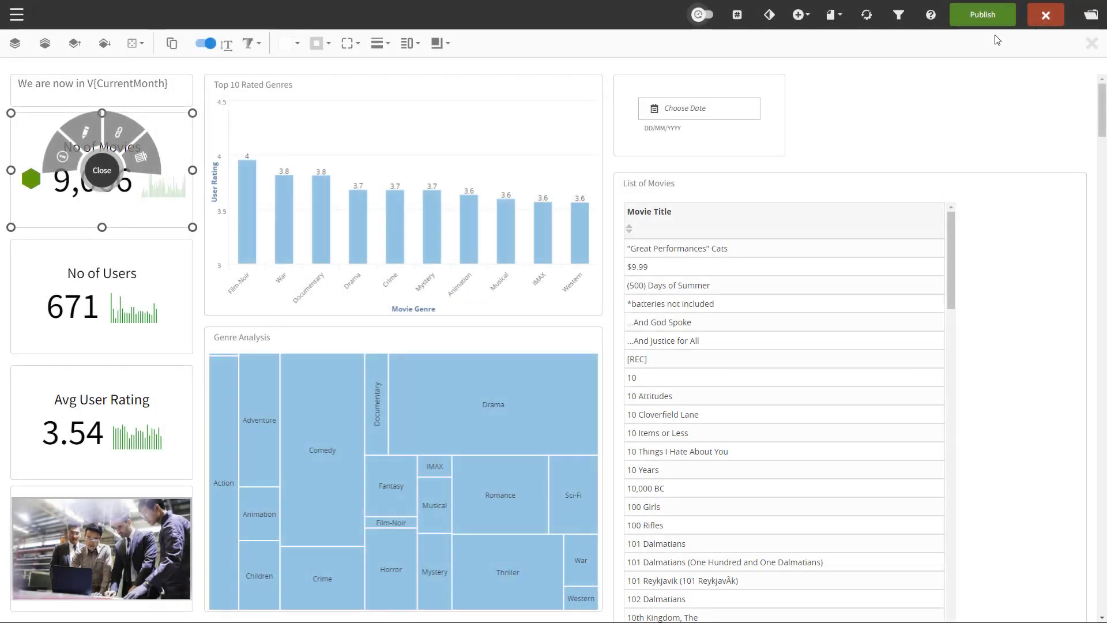
left_click(991, 15)
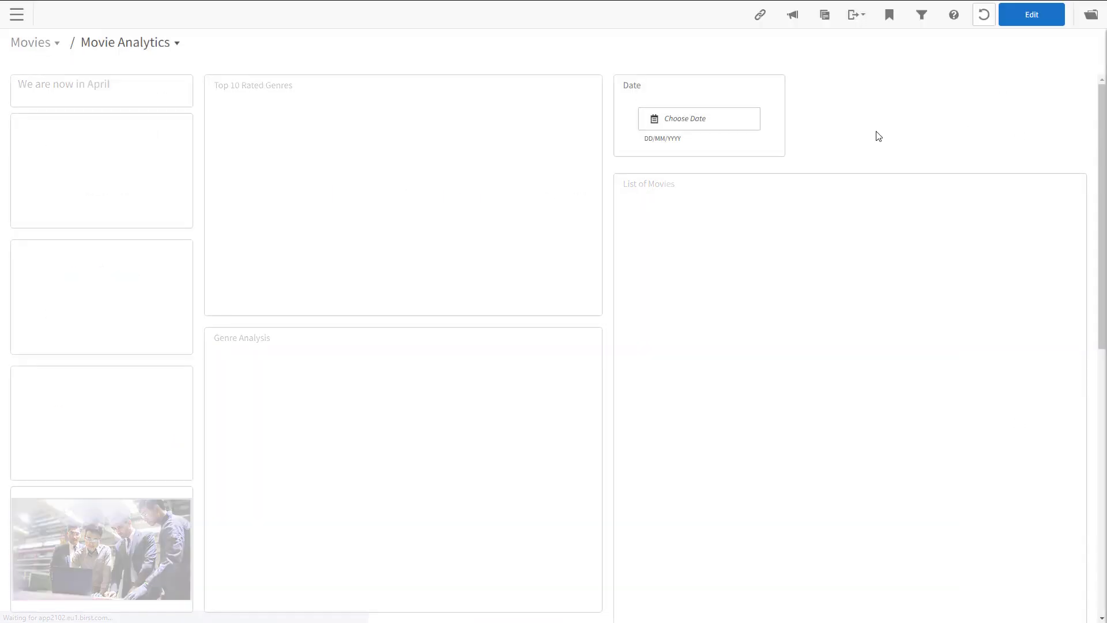
left_click(119, 153)
left_click(118, 152)
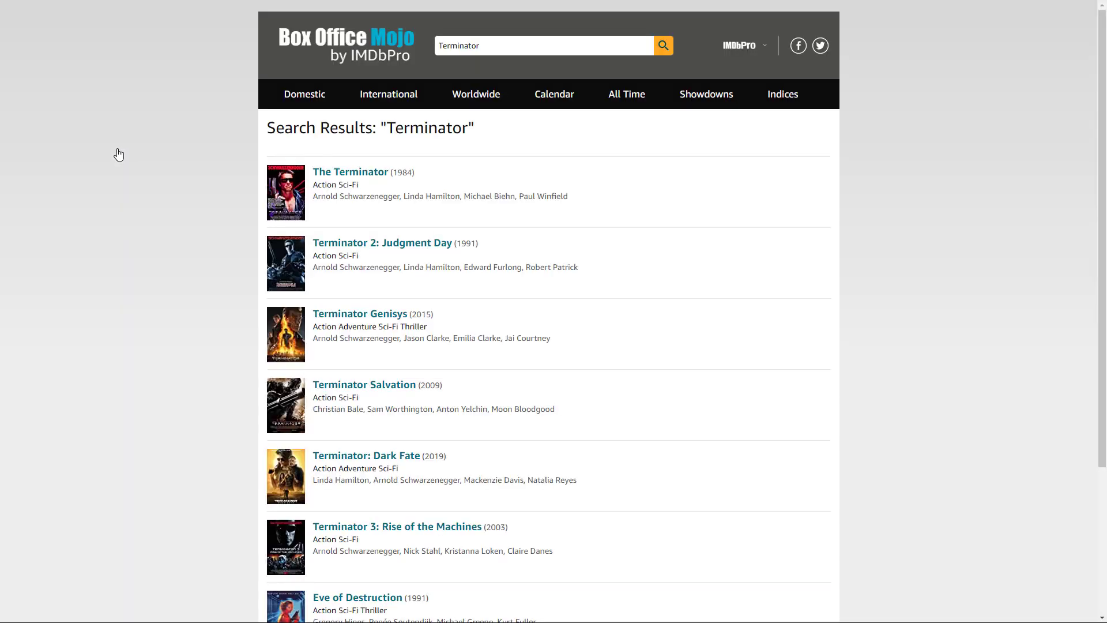
key("ctrl+w")
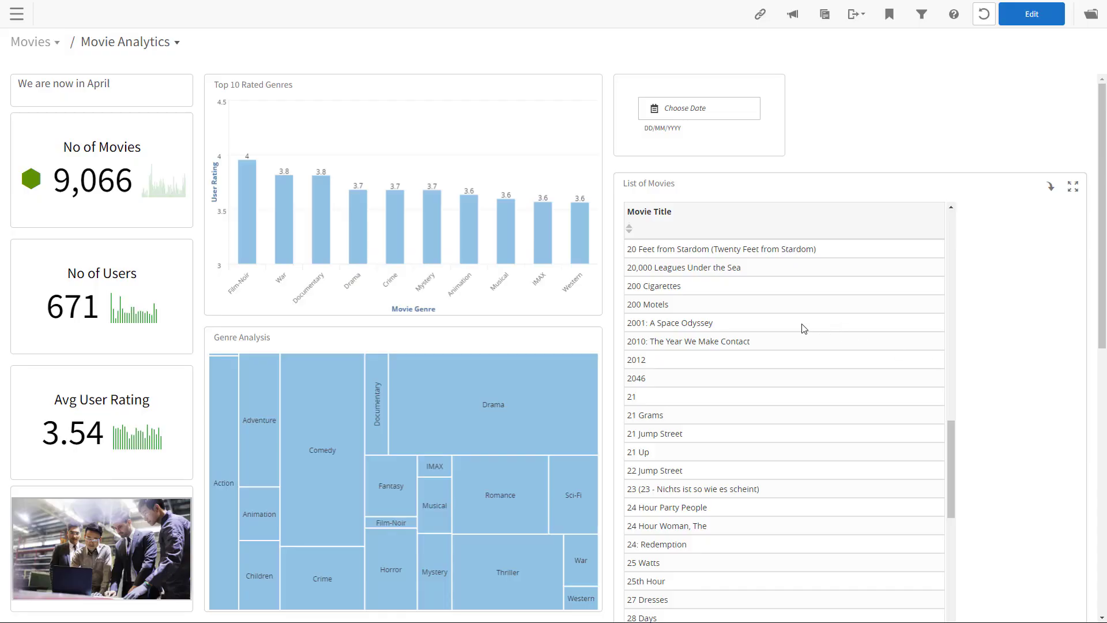
left_click(639, 325)
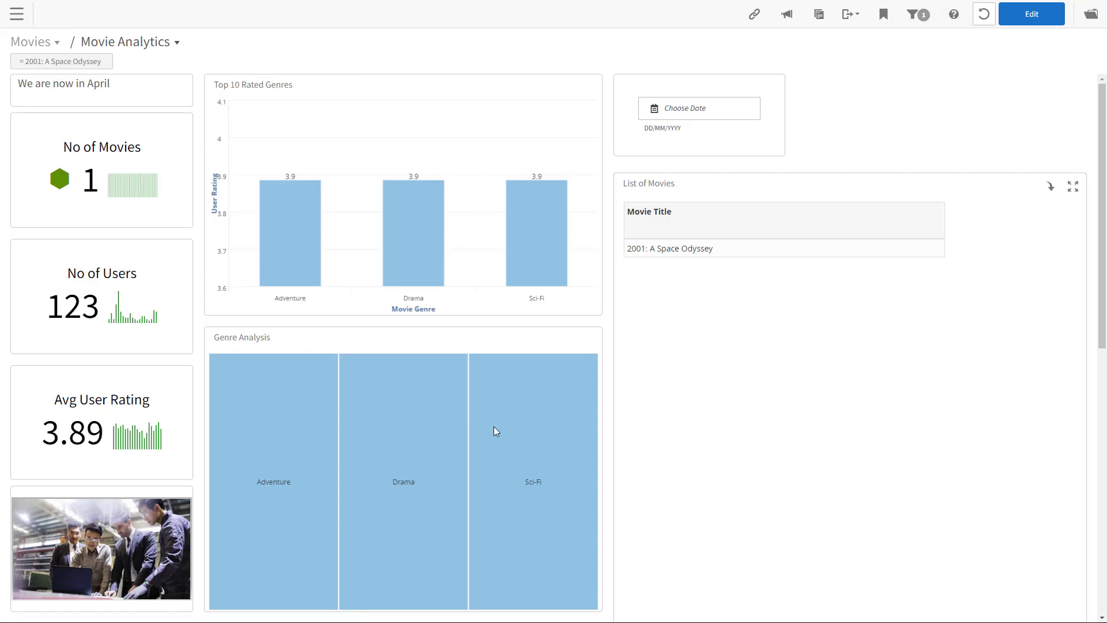
left_click(118, 161)
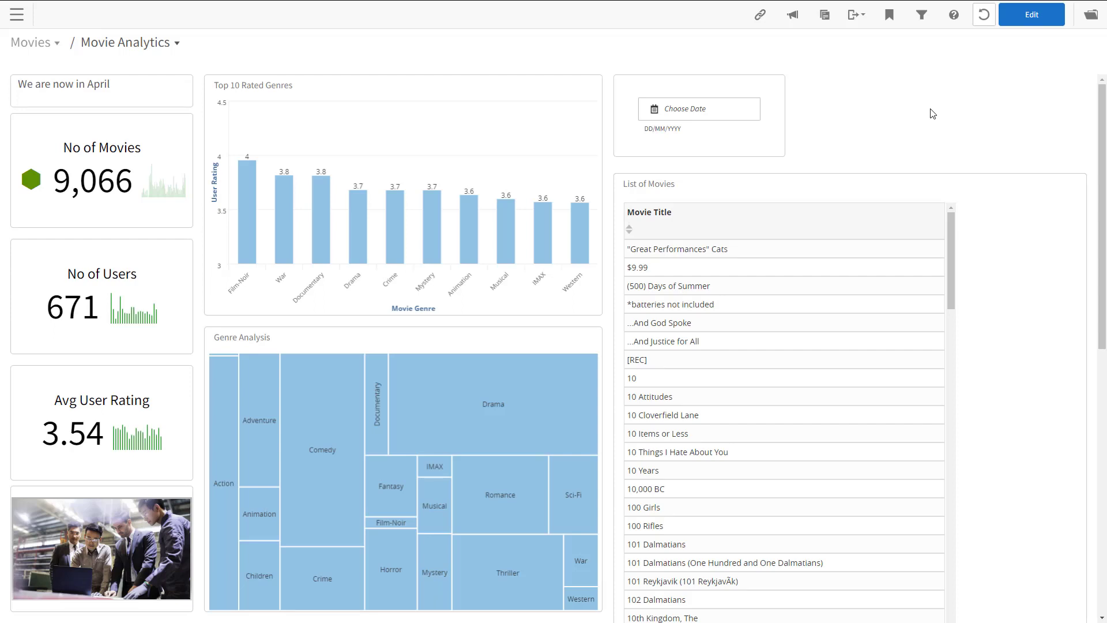
Add a button labelled 'Give me horror!' beside the date filter on Movie Analytics
left_click(1014, 15)
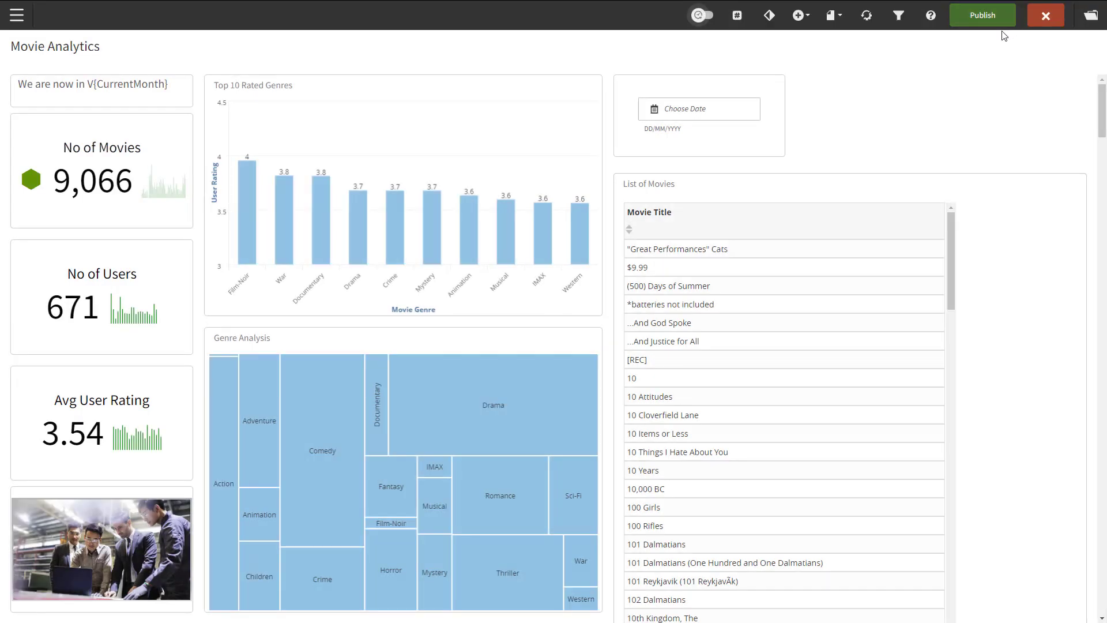
left_click(804, 22)
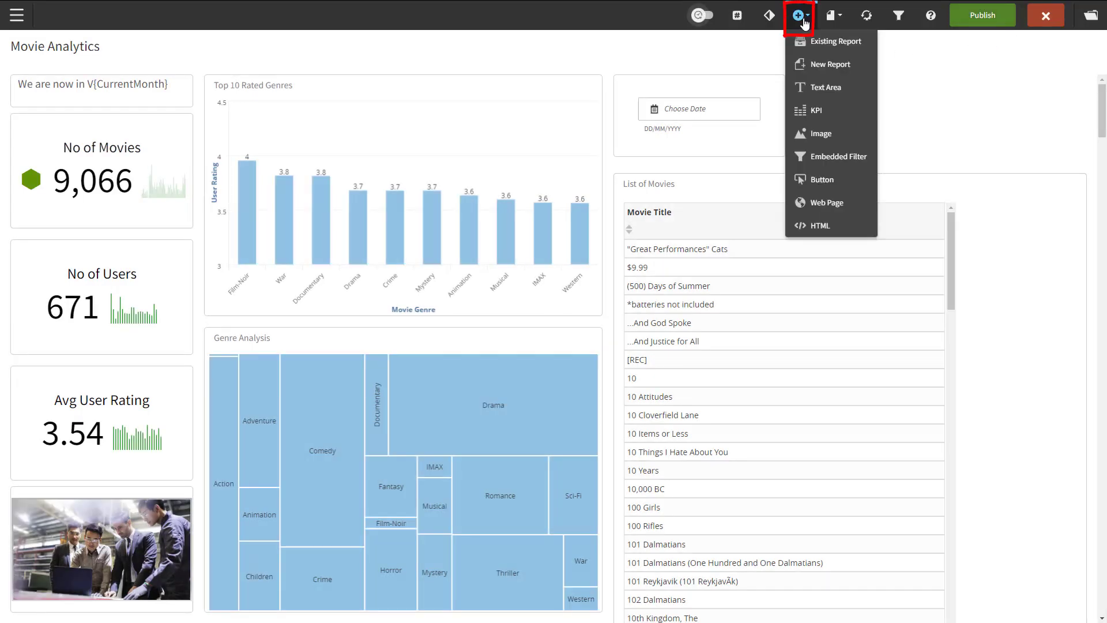
left_click(822, 179)
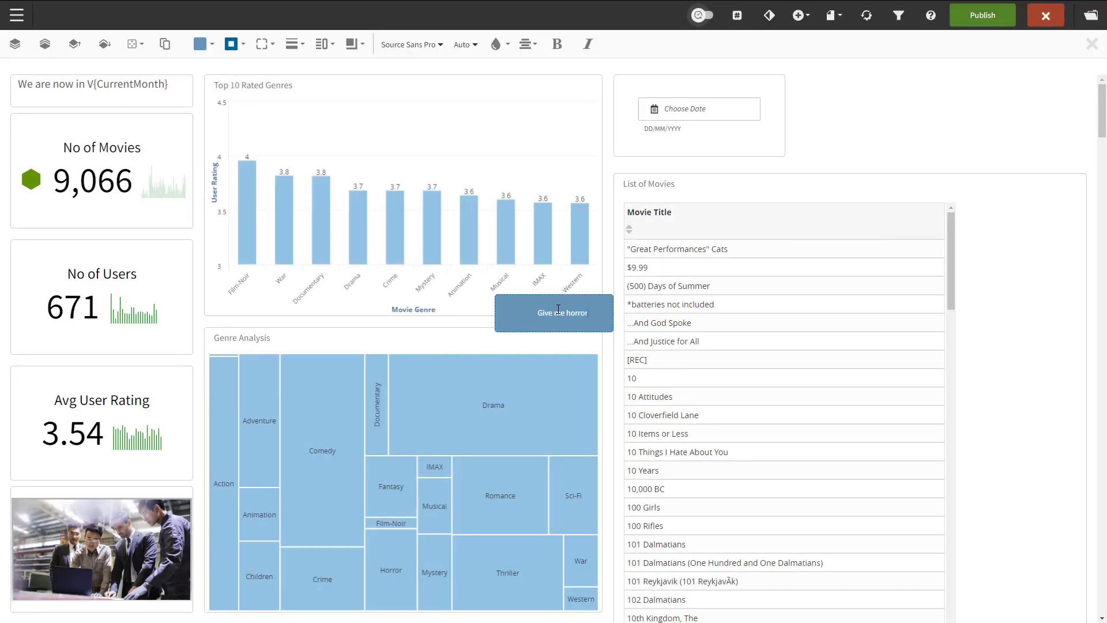
type("!")
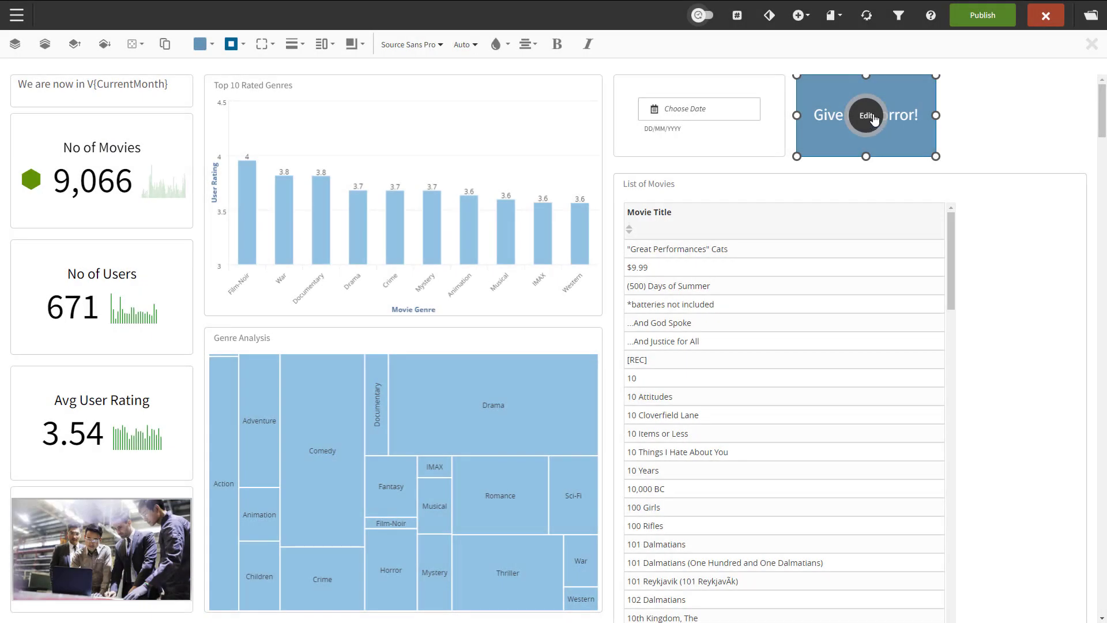
left_click(875, 119)
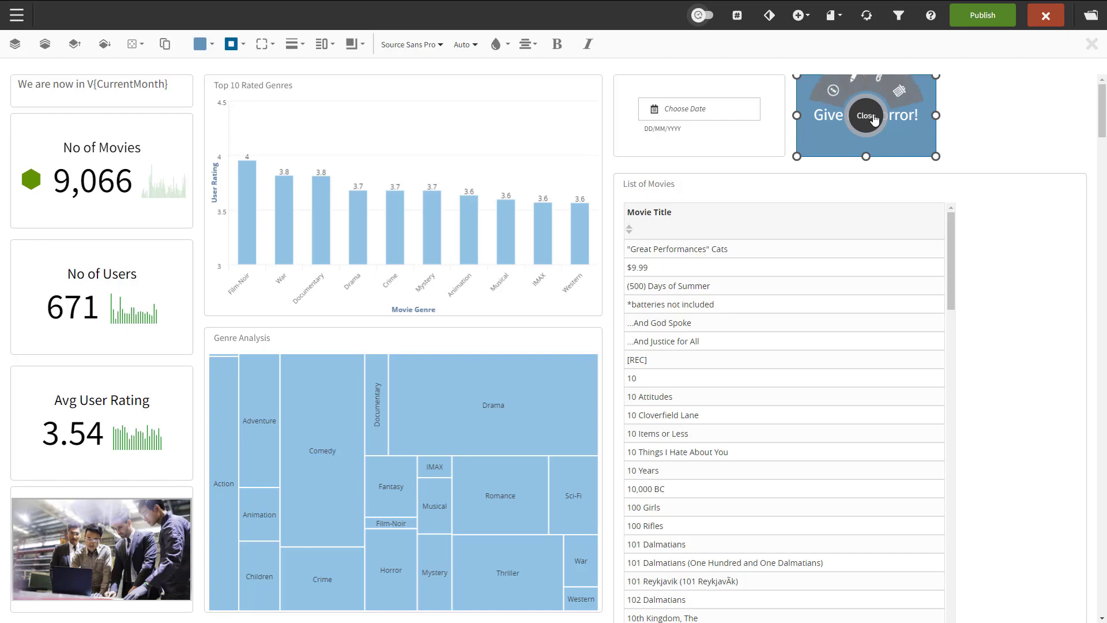
Point the Give me horror! button's drill-across at Movie Details with Movie Genres.Movie Genre = Horror
left_click(887, 87)
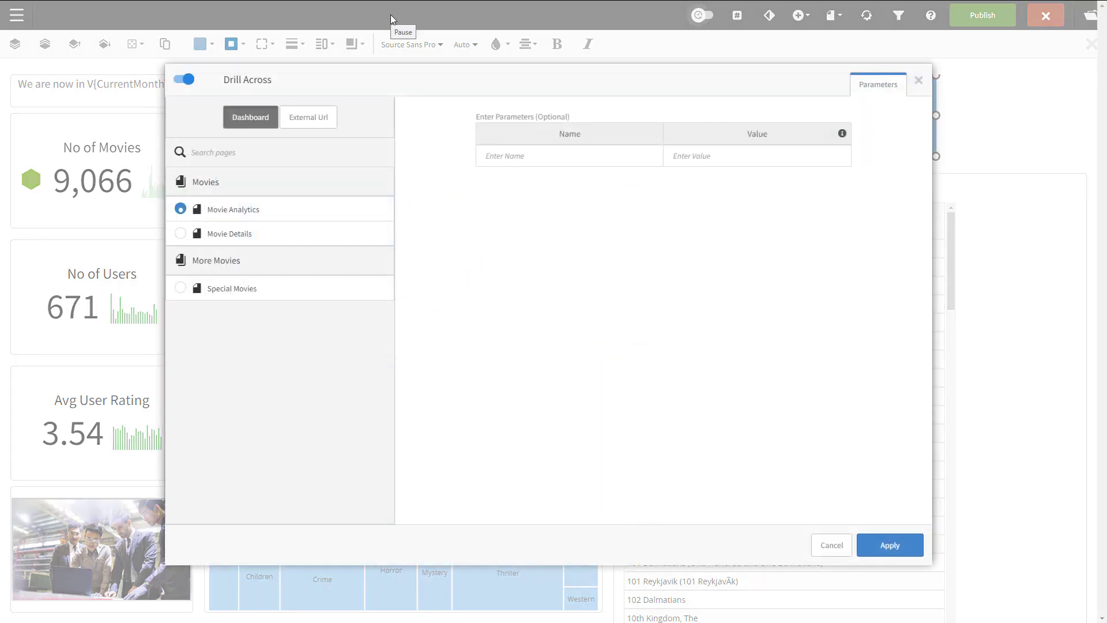
left_click(180, 233)
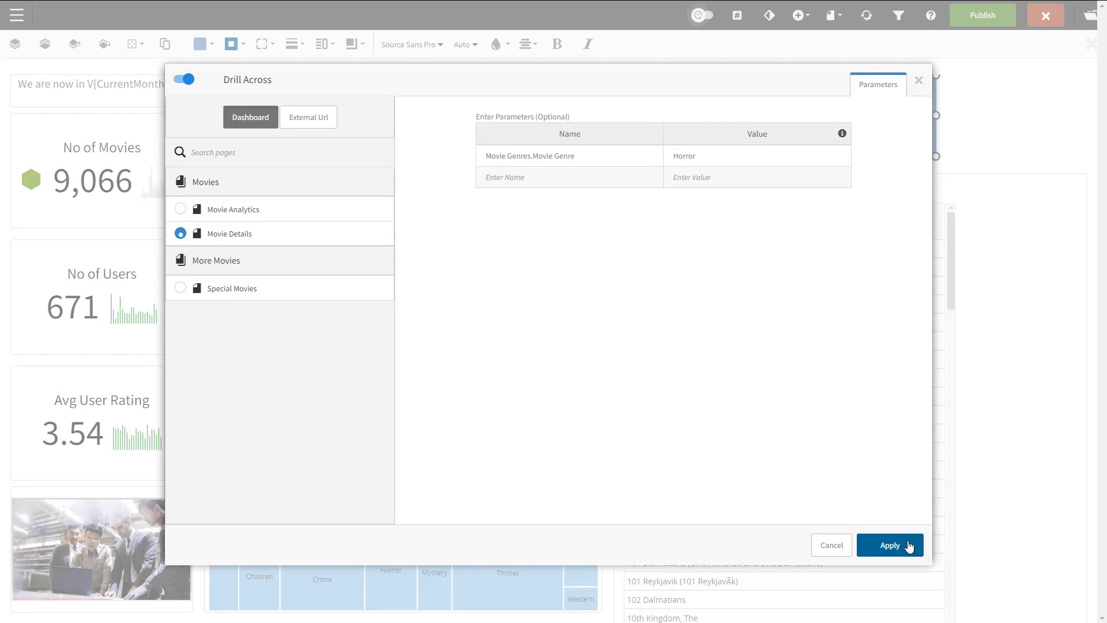
Apply the drill-across, publish the dashboard, and use Give me horror! to open Horror-filtered Movie Details
left_click(908, 546)
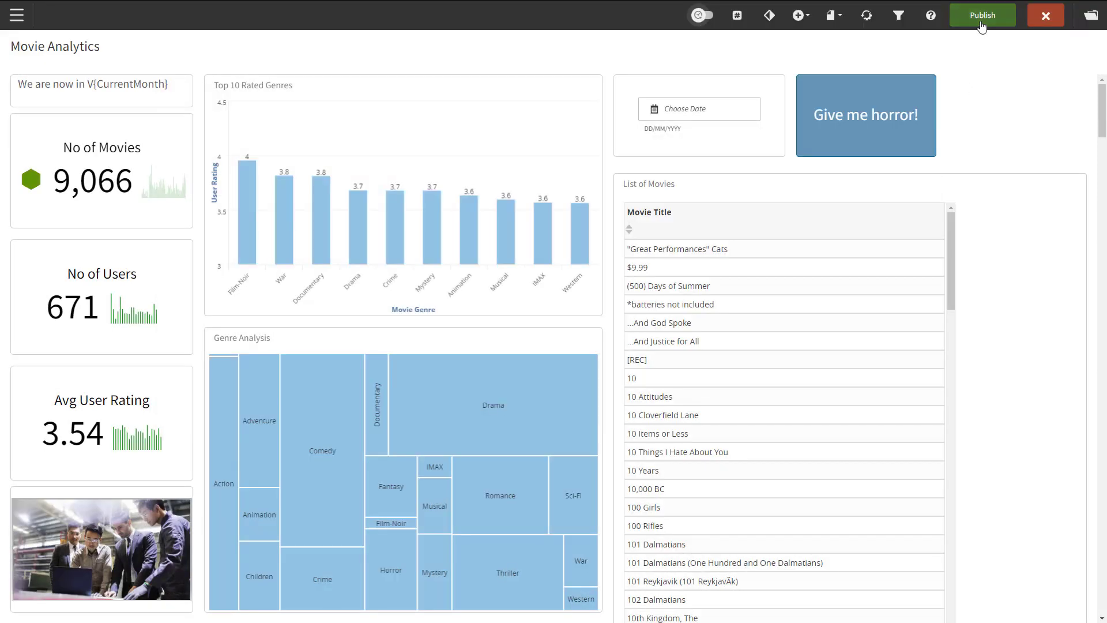
left_click(981, 15)
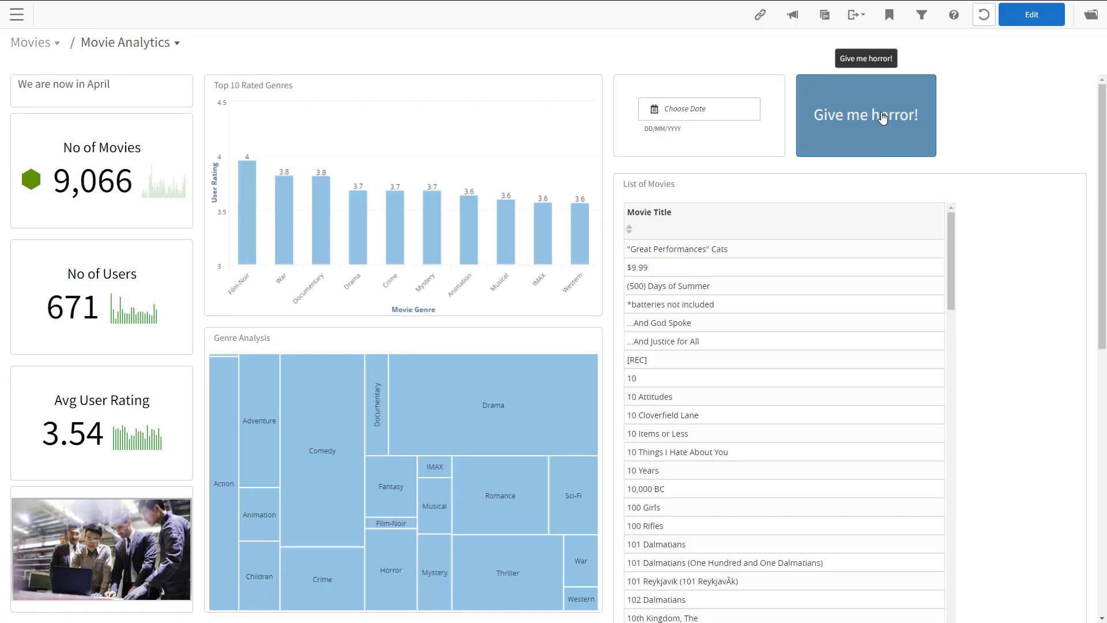
left_click(882, 117)
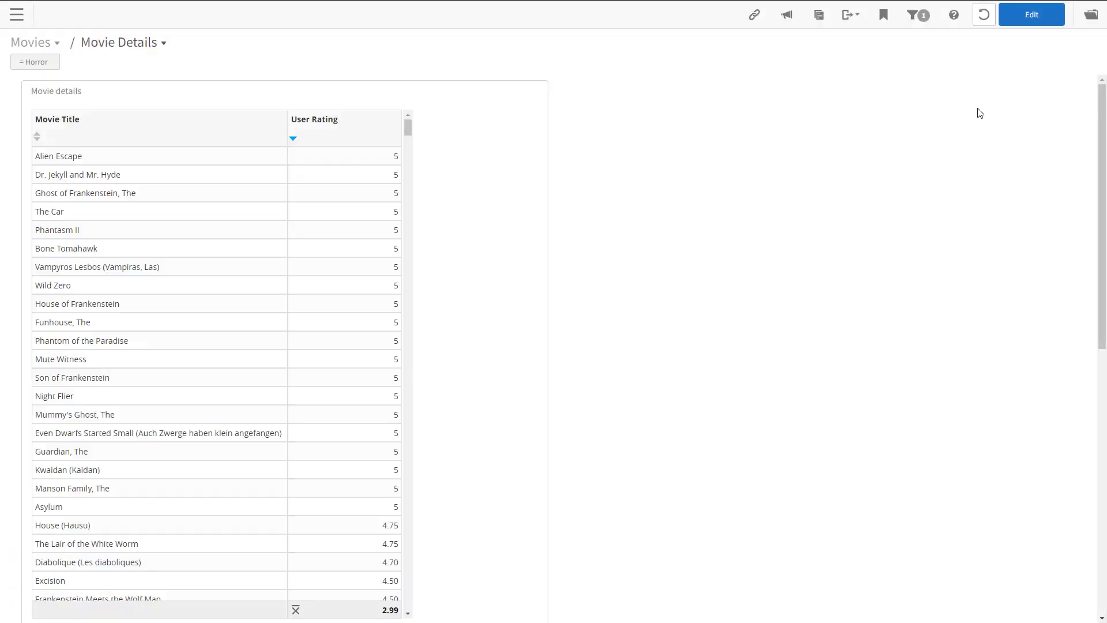
Return to the Movie Analytics dashboard from the dashboard list
mouse_move(25, 73)
left_click(166, 47)
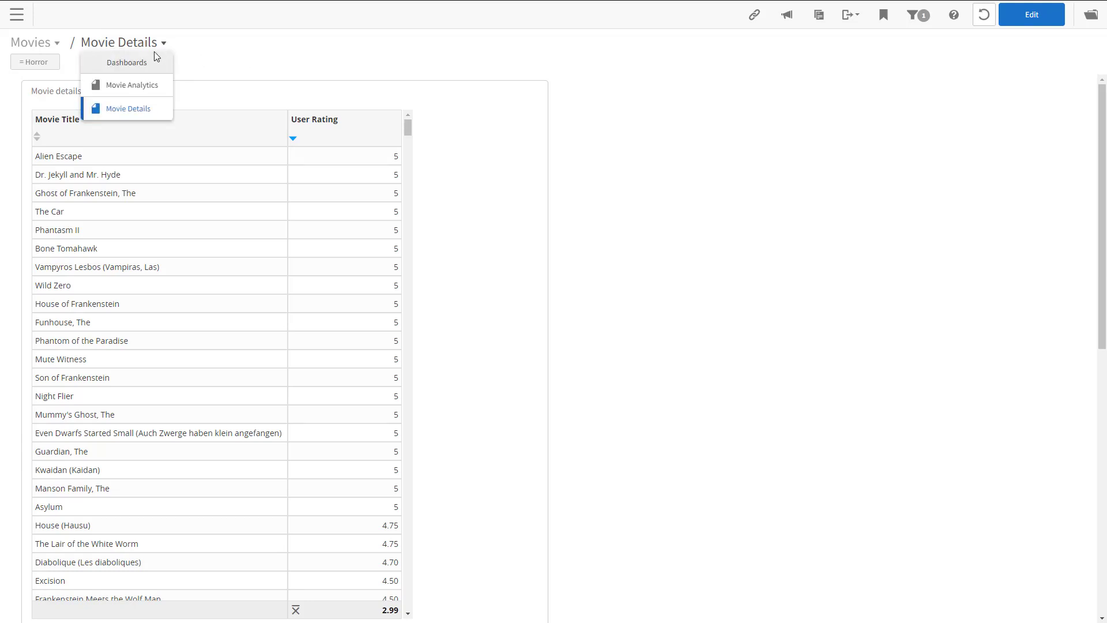
left_click(140, 84)
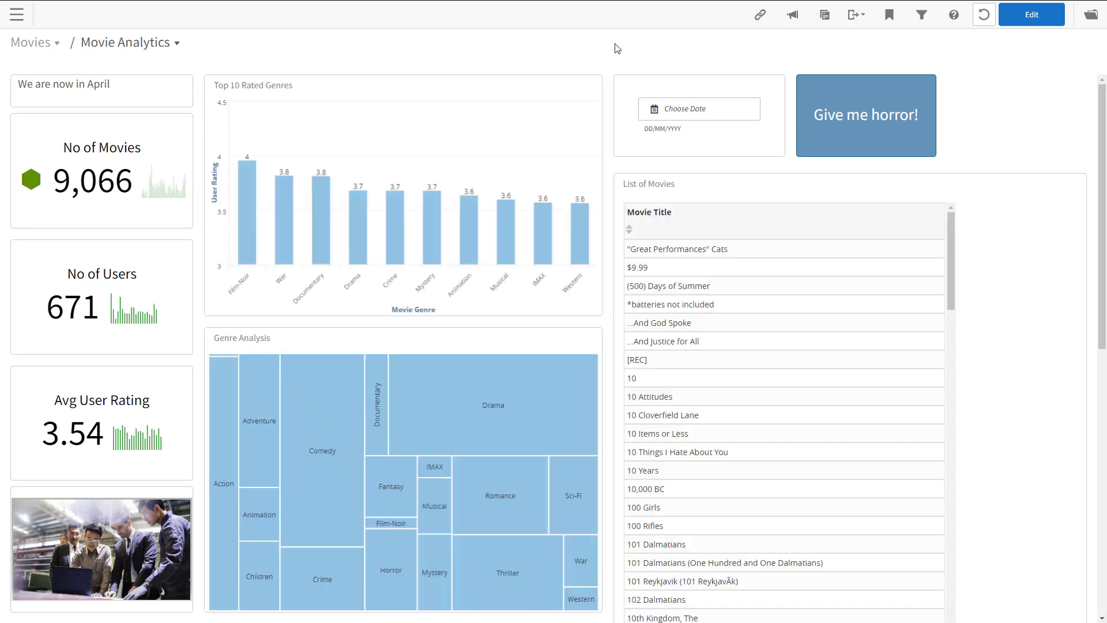
Reopen the Give me horror! button's Drill Across settings in edit mode, toggling drill-across off and back on
left_click(1031, 14)
left_click(865, 115)
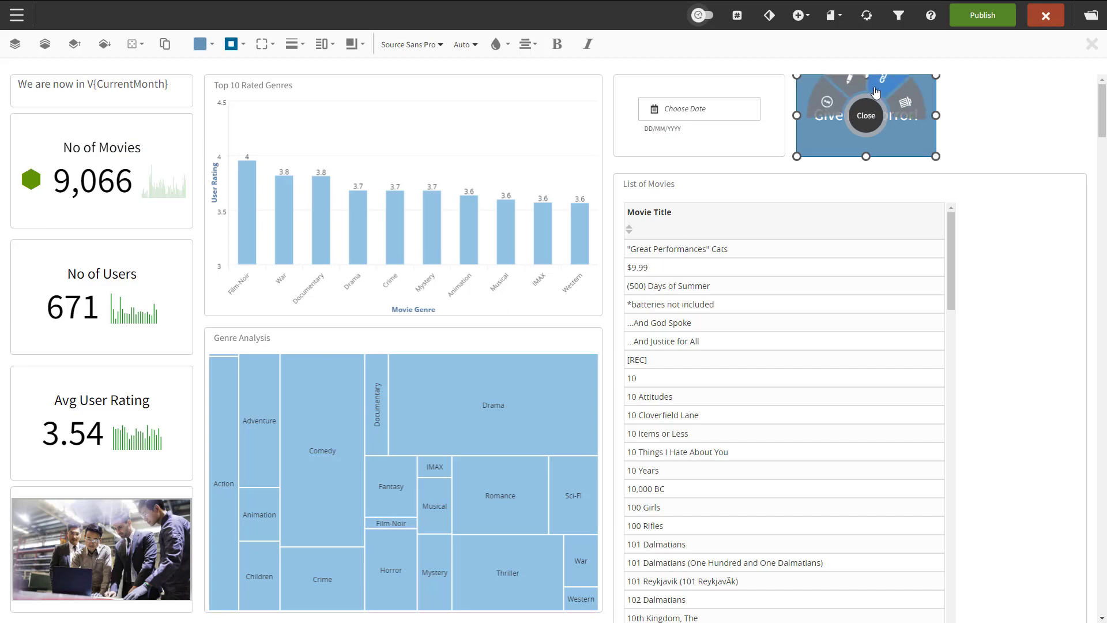
left_click(876, 88)
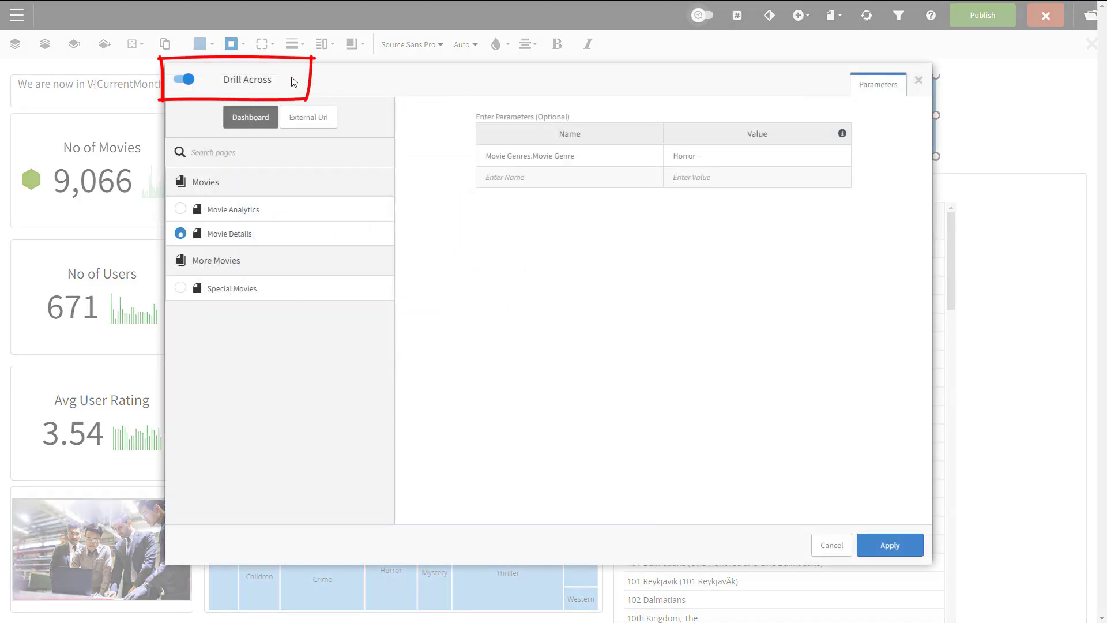
left_click(183, 82)
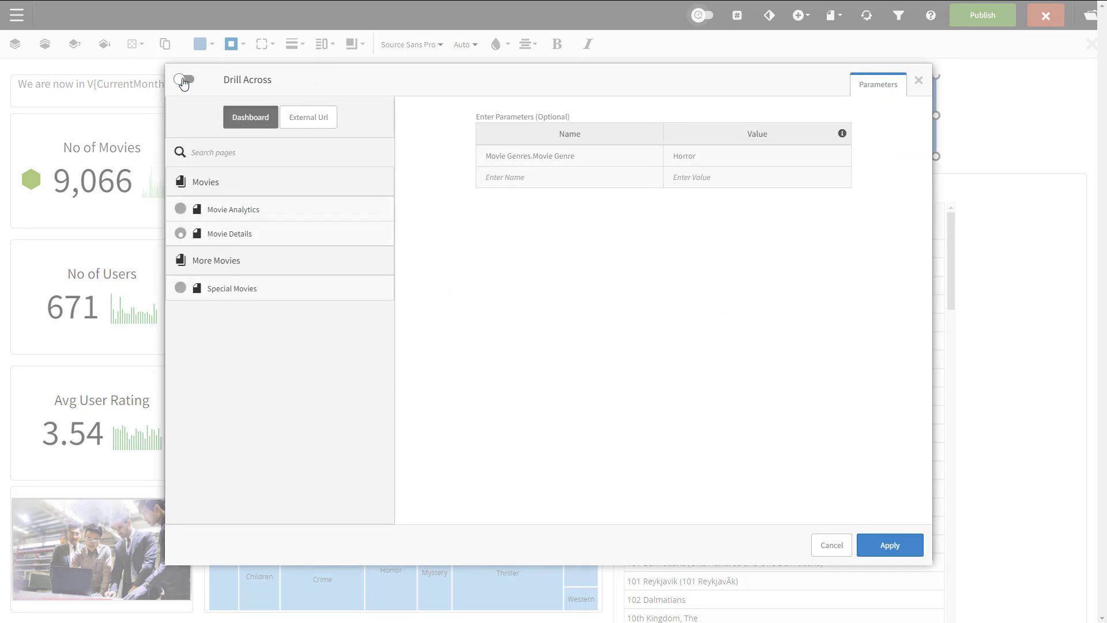
left_click(184, 82)
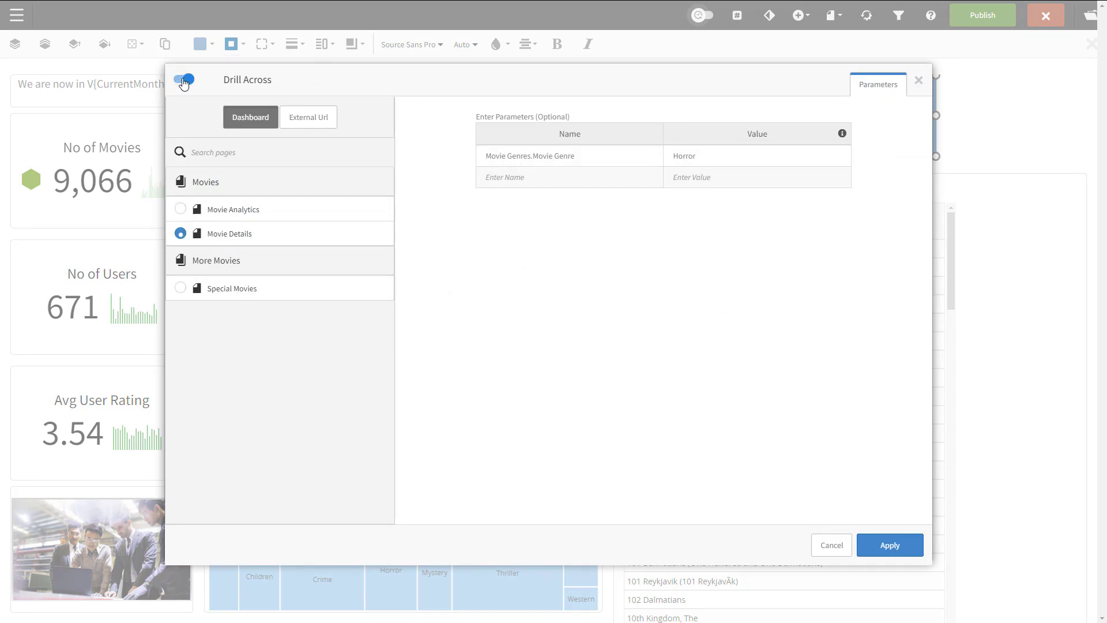